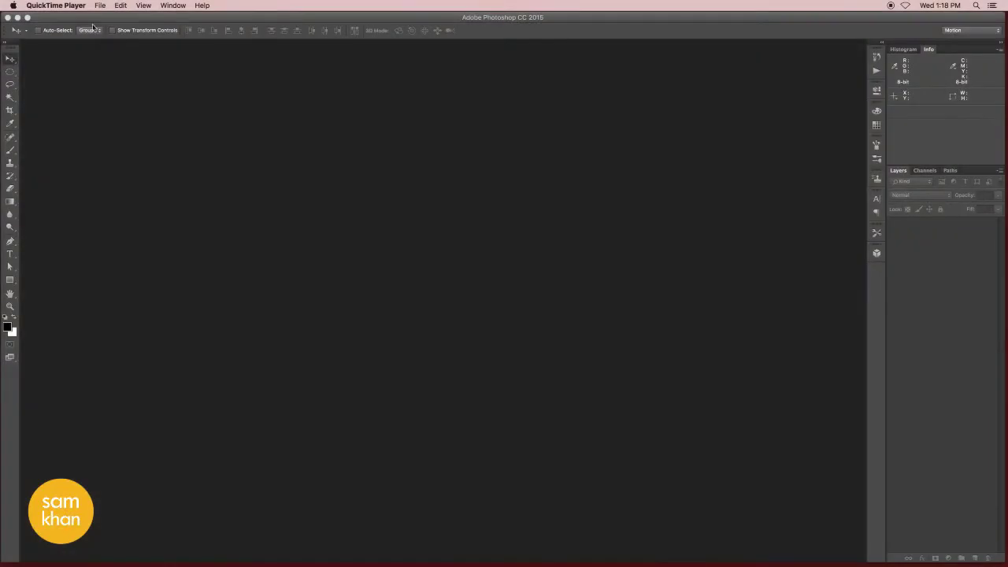
Create a new 4096 × 2304 pixel document
{"action": "left_click", "coordinate": [90, 5]}
{"action": "left_click", "coordinate": [98, 17]}
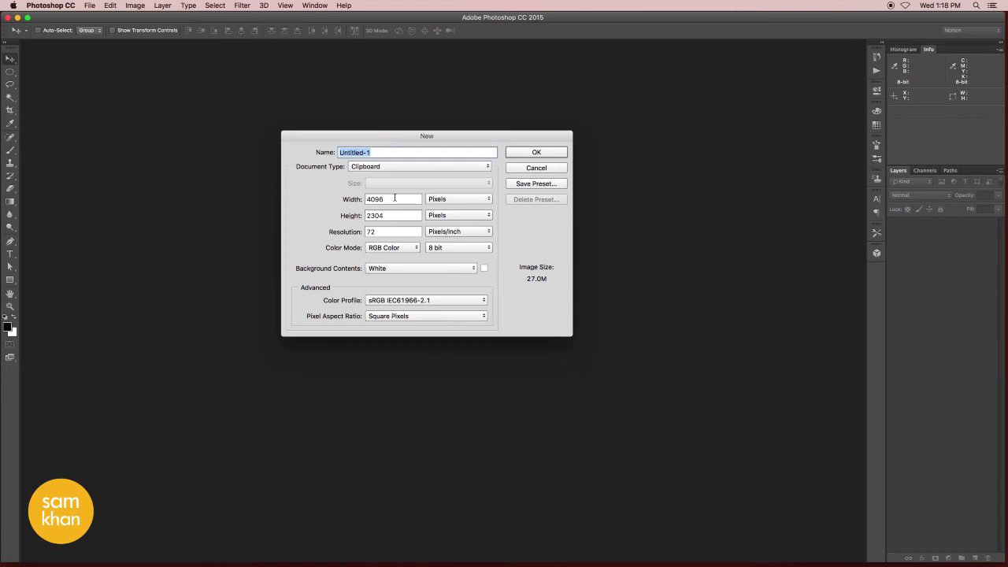
{"action": "left_click", "coordinate": [545, 158]}
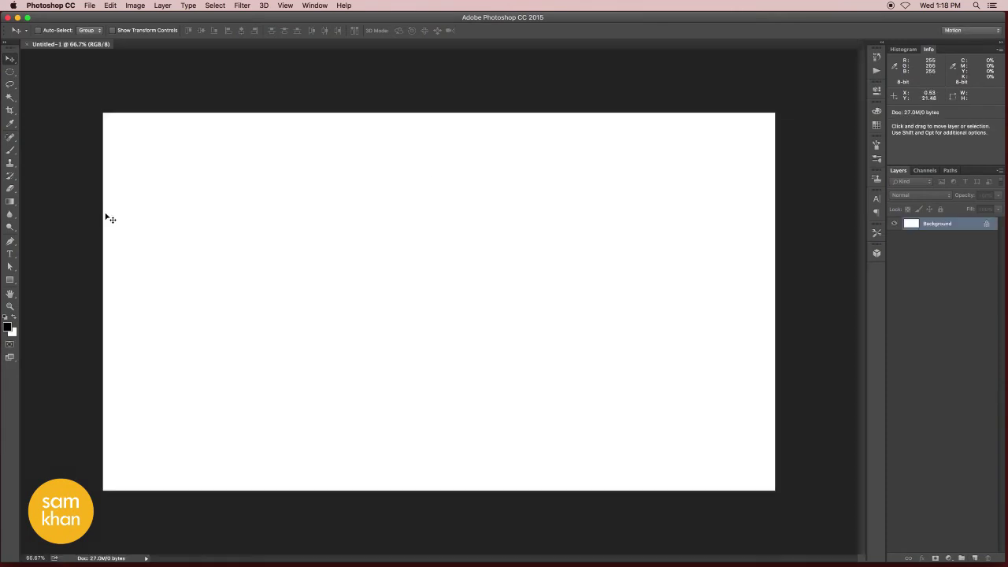
Set the foreground colour to light teal #5bc4bf and fill the Background with it
{"action": "left_click", "coordinate": [9, 326]}
{"action": "type", "text": "60"}
{"action": "key", "text": "Tab"}
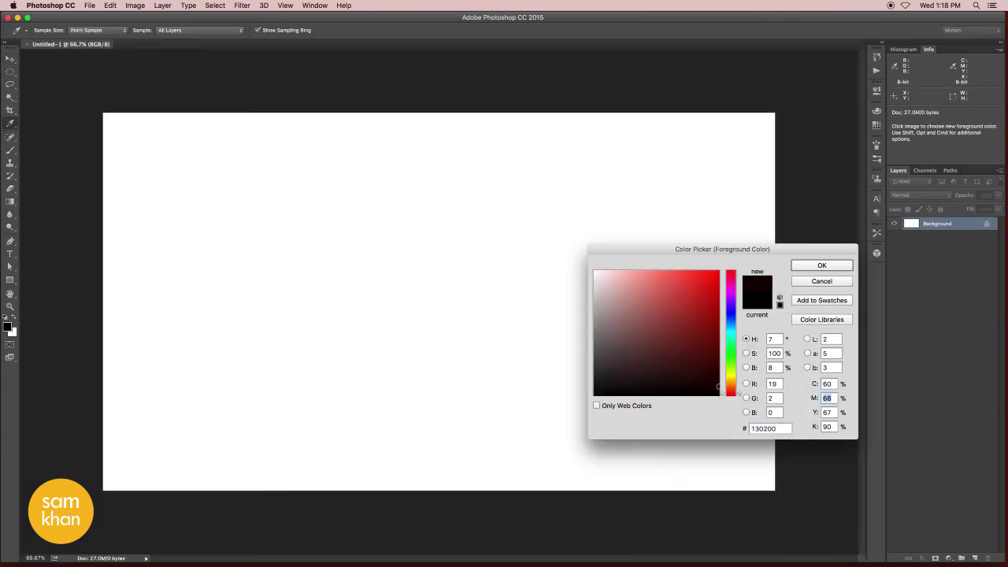
{"action": "type", "text": "0"}
{"action": "key", "text": "Tab"}
{"action": "type", "text": "30"}
{"action": "key", "text": "Tab"}
{"action": "type", "text": "0"}
{"action": "key", "text": "Tab"}
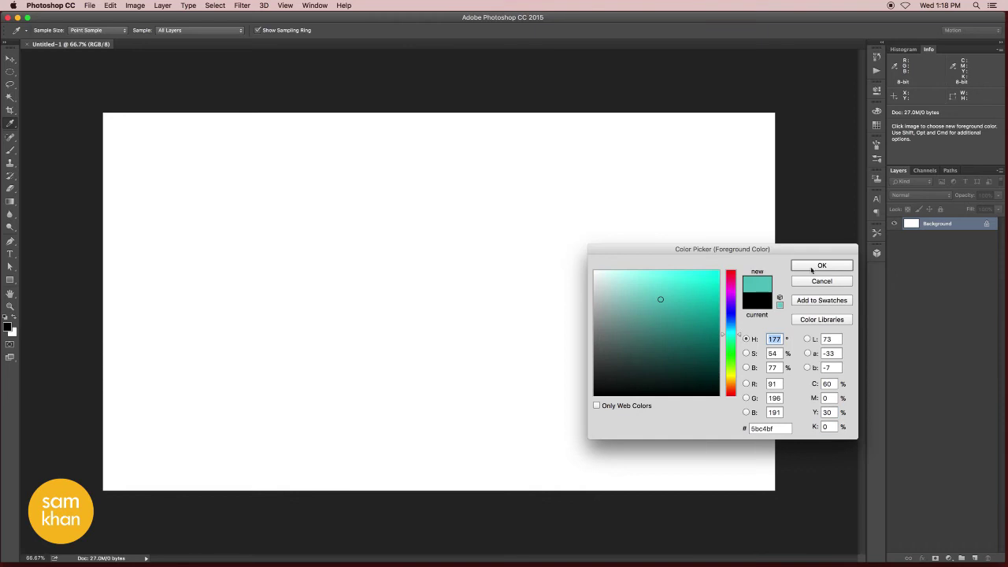
{"action": "left_click", "coordinate": [818, 266]}
{"action": "key", "text": "alt+BackSpace"}
{"action": "left_click", "coordinate": [11, 72]}
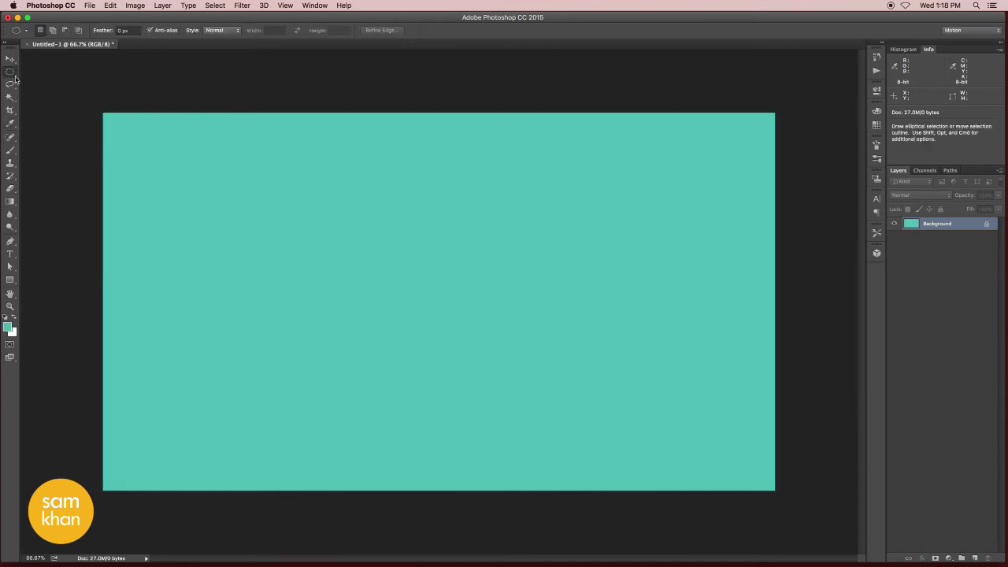
On a new layer, fill a wide white oval across the lower canvas and Gaussian-blur it
{"action": "left_click", "coordinate": [974, 558]}
{"action": "left_click_drag", "start_coordinate": [454, 418], "coordinate": [654, 443]}
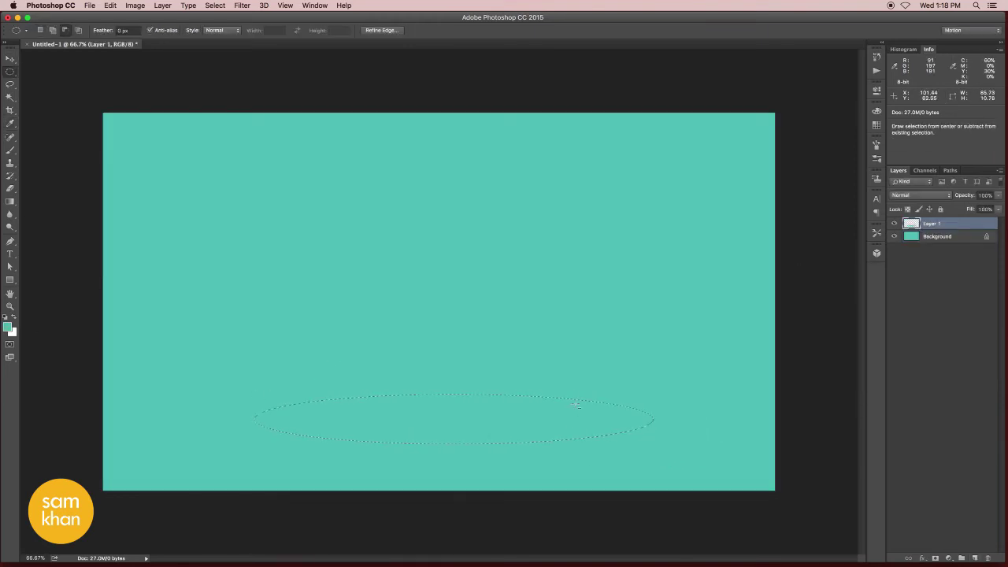
{"action": "key", "text": "ctrl+BackSpace"}
{"action": "key", "text": "ctrl+d"}
{"action": "key", "text": "v"}
{"action": "left_click", "coordinate": [242, 6]}
{"action": "mouse_move", "coordinate": [247, 122]}
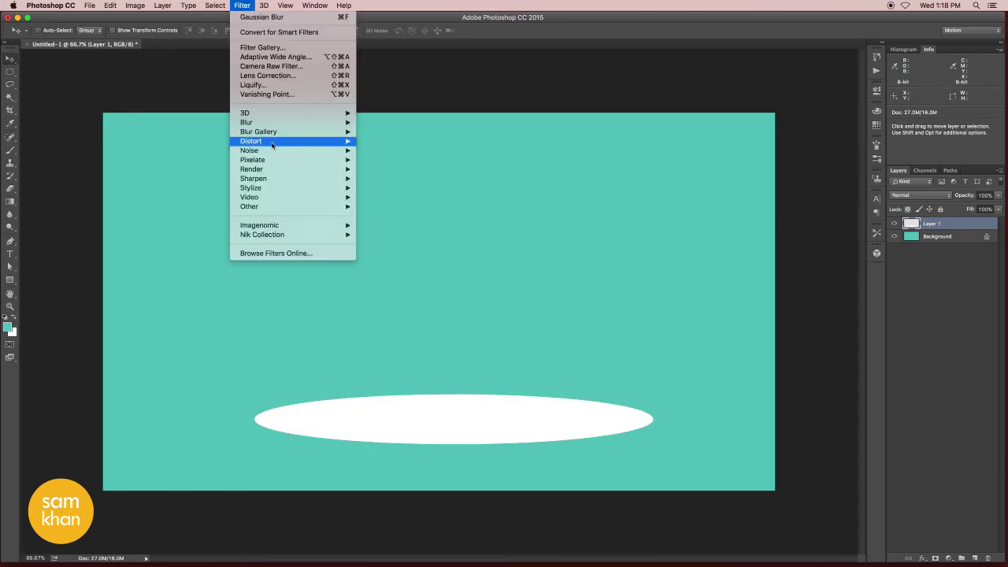
{"action": "left_click", "coordinate": [386, 163]}
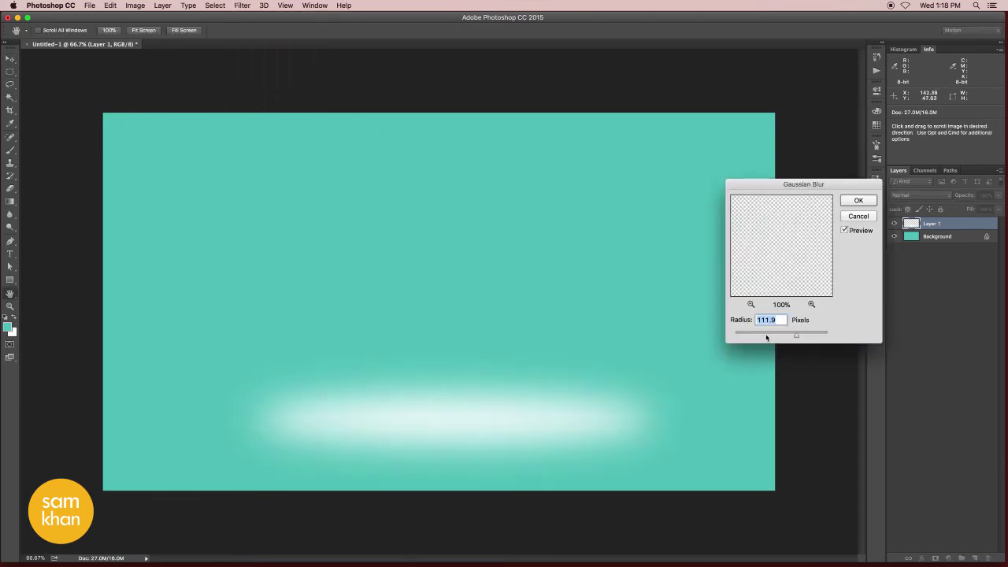
{"action": "key", "text": "Return"}
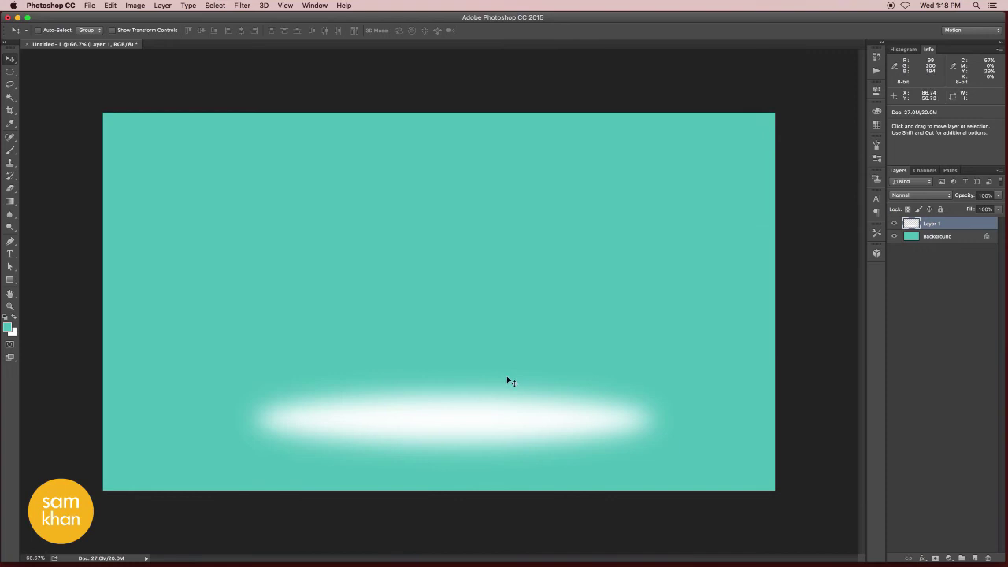
Set the oval to 41% opacity and stretch a dimmer, wider, taller duplicate beneath it
{"action": "key", "text": "5"}
{"action": "left_click_drag", "start_coordinate": [966, 208], "coordinate": [975, 558]}
{"action": "key", "text": "ctrl"}
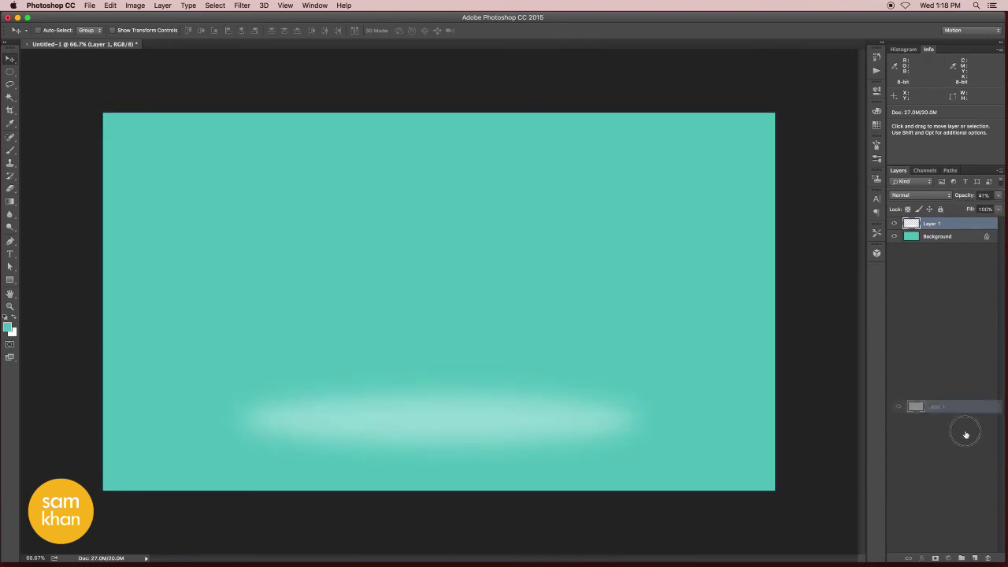
{"action": "key", "text": "ctrl+t"}
{"action": "left_click_drag", "start_coordinate": [659, 418], "coordinate": [771, 418]}
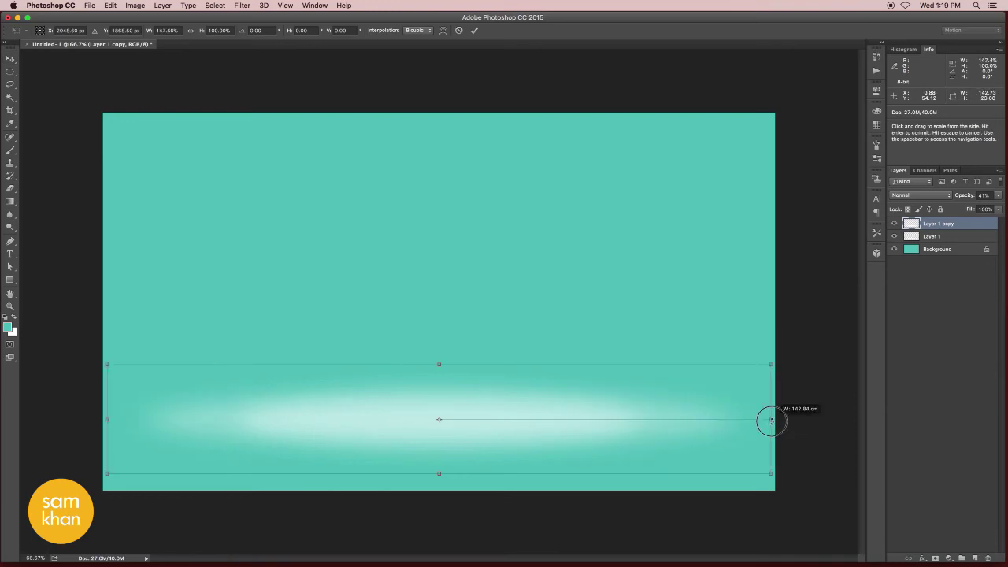
{"action": "key", "text": "Return"}
{"action": "left_click_drag", "start_coordinate": [998, 200], "coordinate": [963, 207]}
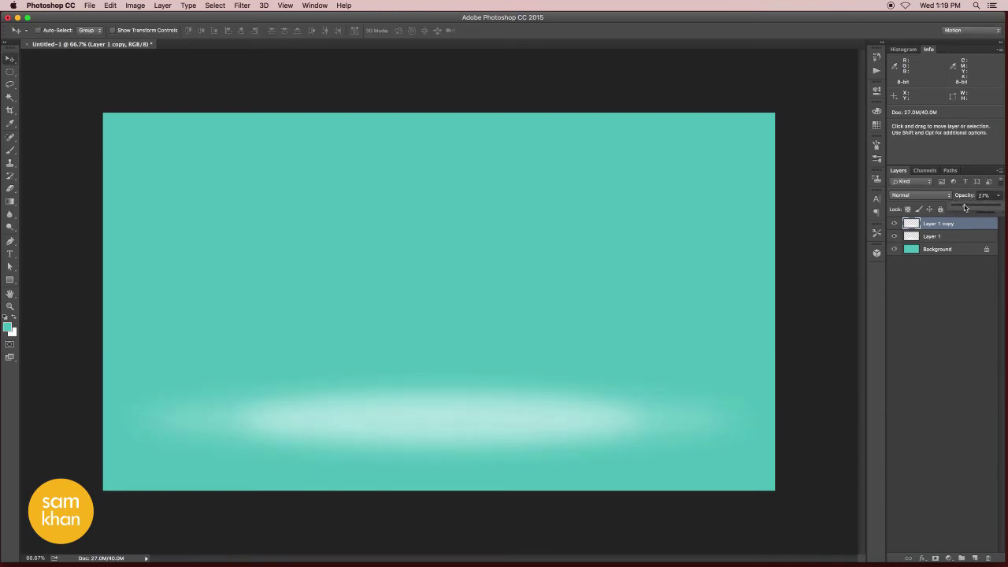
{"action": "key", "text": "ctrl+t"}
{"action": "left_click_drag", "start_coordinate": [439, 362], "coordinate": [460, 373]}
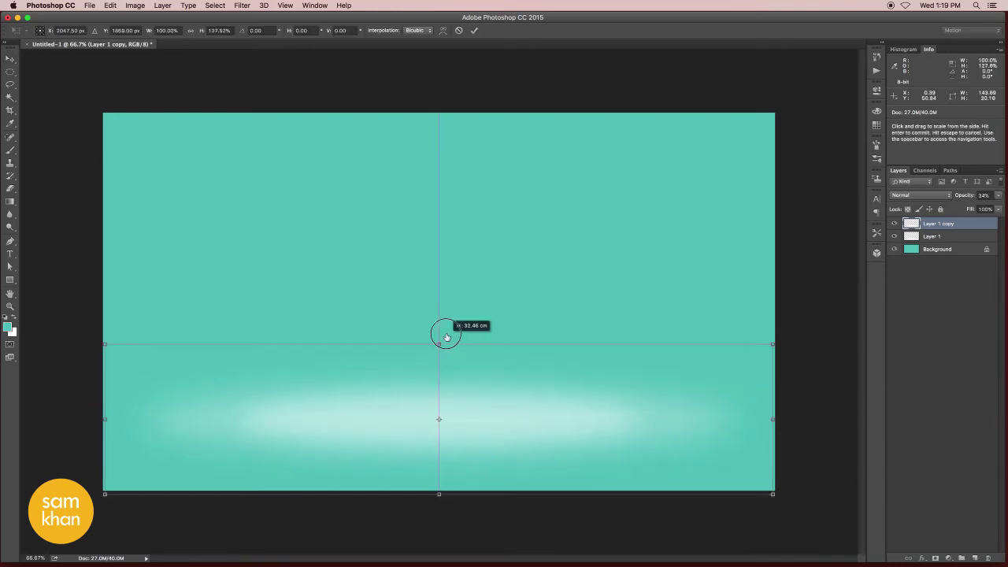
{"action": "key", "text": "Return"}
{"action": "key", "text": "ctrl+bracketleft"}
{"action": "key", "text": "alt+bracketright"}
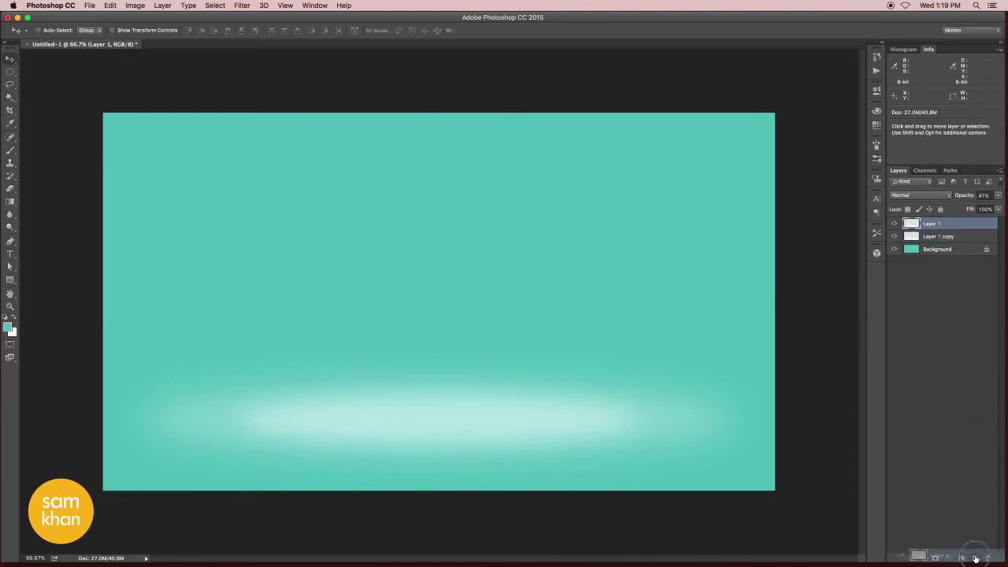
Duplicate the oval, move it upward and reshape it into a tall backdrop glow
{"action": "key", "text": "ctrl+alt+t"}
{"action": "left_click_drag", "start_coordinate": [508, 386], "coordinate": [508, 235]}
{"action": "left_click_drag", "start_coordinate": [448, 318], "coordinate": [441, 418]}
{"action": "left_click_drag", "start_coordinate": [664, 265], "coordinate": [611, 265]}
{"action": "key", "text": "super+minus"}
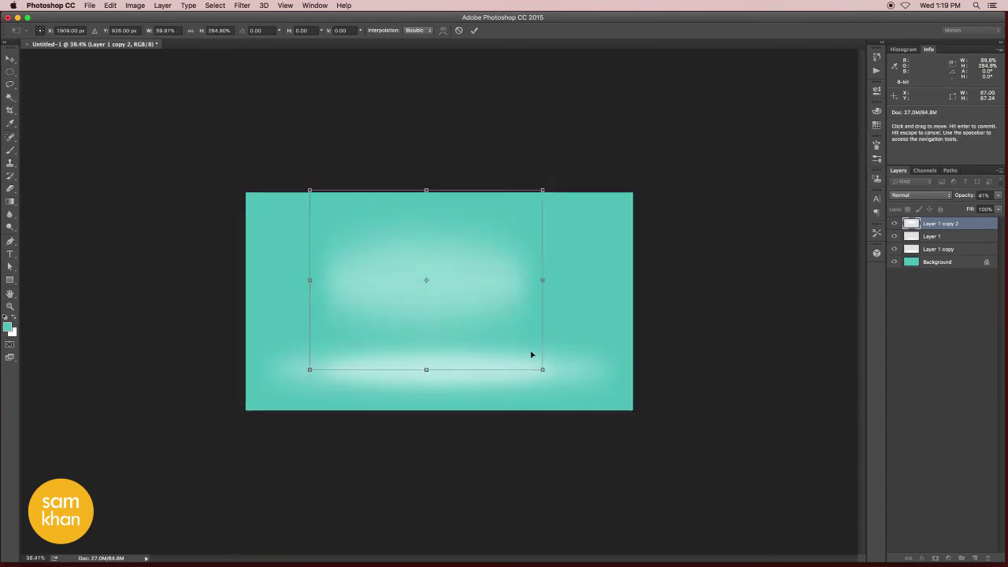
{"action": "mouse_move", "coordinate": [538, 365]}
{"action": "left_mouse_down"}
{"action": "mouse_move", "coordinate": [636, 418]}
{"action": "mouse_move", "coordinate": [638, 443]}
{"action": "left_mouse_up"}
{"action": "mouse_move", "coordinate": [598, 292]}
{"action": "left_mouse_down"}
{"action": "mouse_move", "coordinate": [616, 284]}
{"action": "mouse_move", "coordinate": [582, 294]}
{"action": "left_mouse_up"}
{"action": "key", "text": "Return"}
Embed GreenApple.png from the input folder, tilt it slightly, and nudge it up and right
{"action": "left_click", "coordinate": [89, 6]}
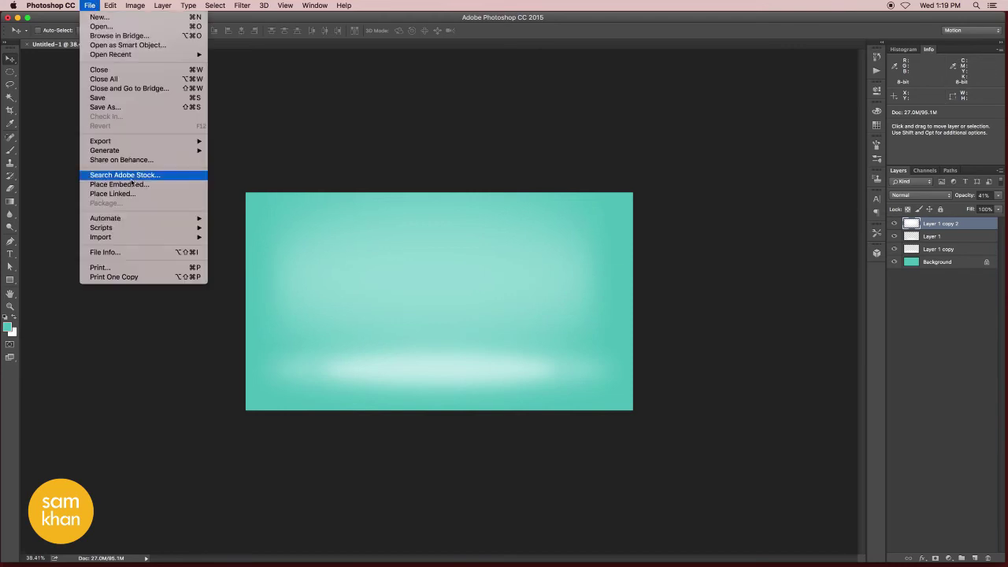
{"action": "left_click", "coordinate": [110, 184]}
{"action": "left_click", "coordinate": [418, 122]}
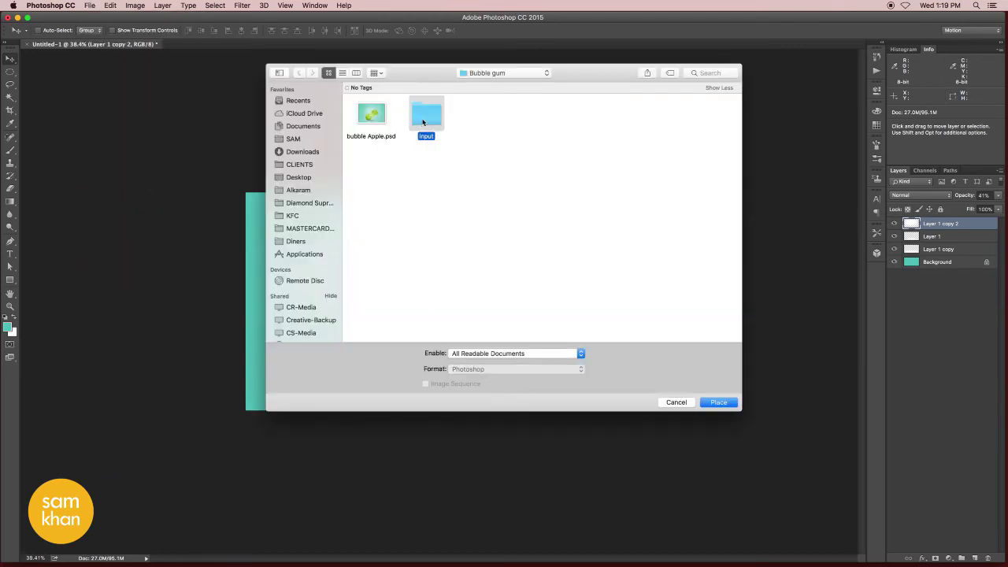
{"action": "double_click", "coordinate": [423, 122]}
{"action": "key", "text": "Return"}
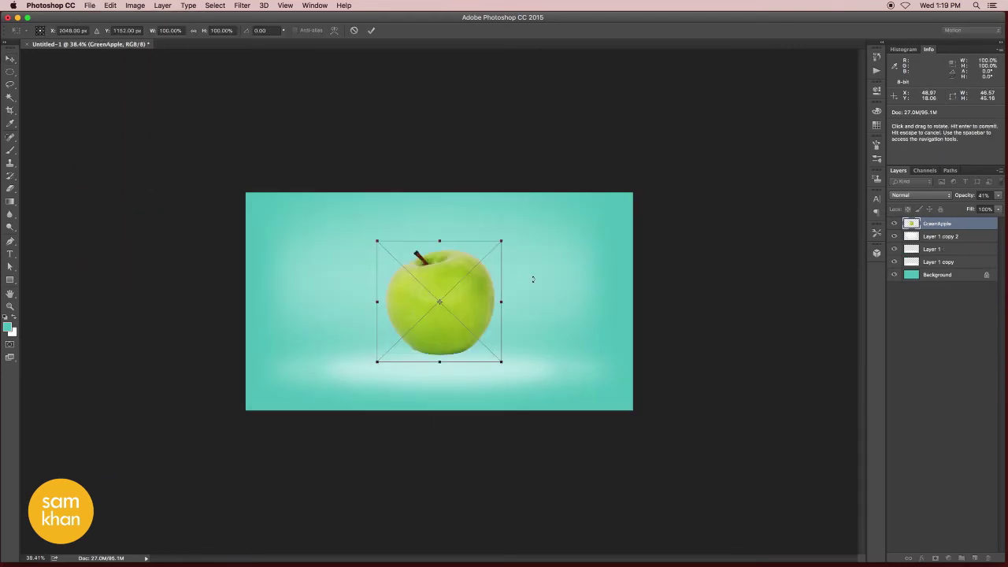
{"action": "left_click_drag", "start_coordinate": [532, 278], "coordinate": [477, 330]}
{"action": "double_click", "coordinate": [492, 329]}
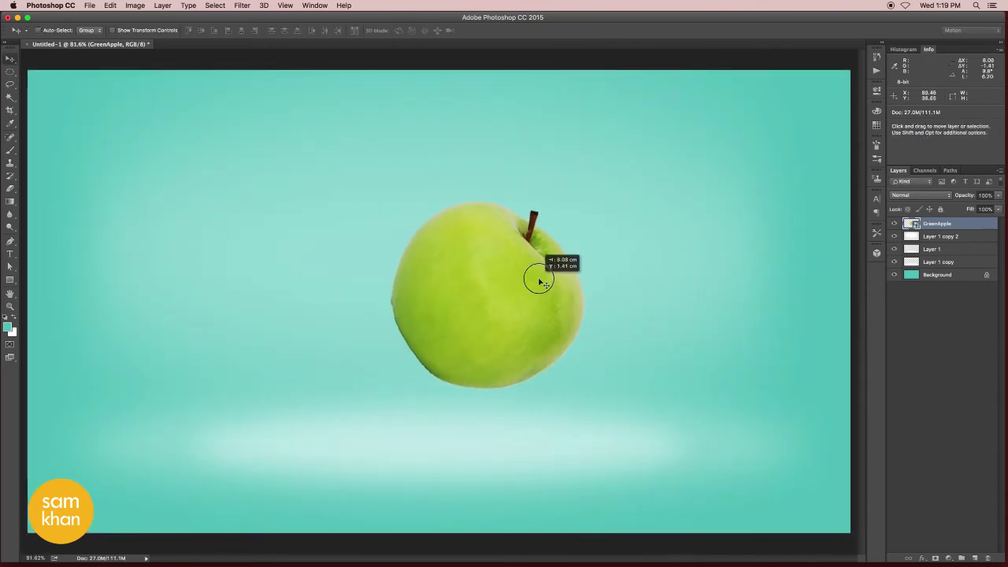
{"action": "left_click_drag", "start_coordinate": [539, 282], "coordinate": [545, 276]}
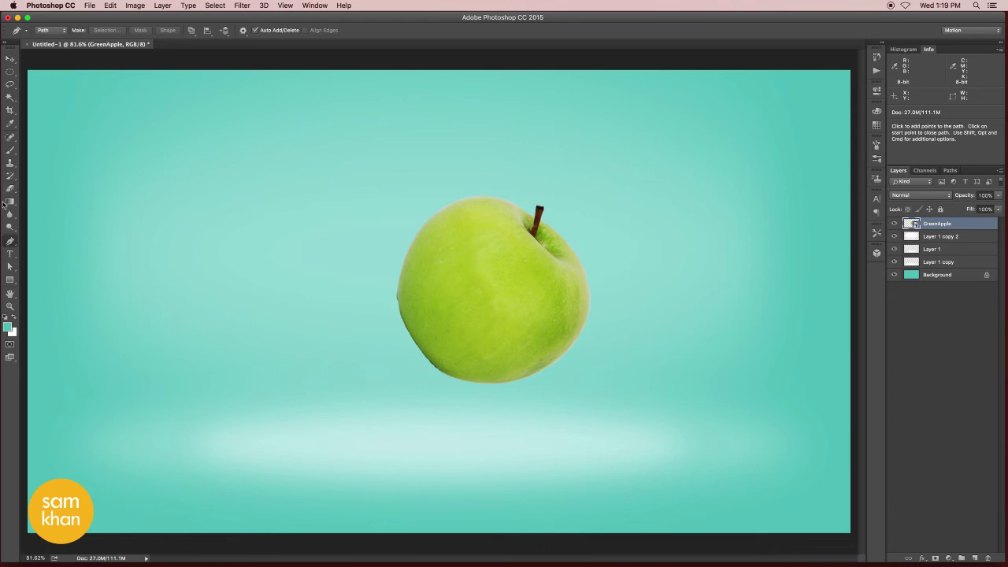
Cut the apple along a Pen path into two masked halves on separate layers
{"action": "left_click", "coordinate": [9, 241]}
{"action": "left_click_drag", "start_coordinate": [426, 217], "coordinate": [464, 256]}
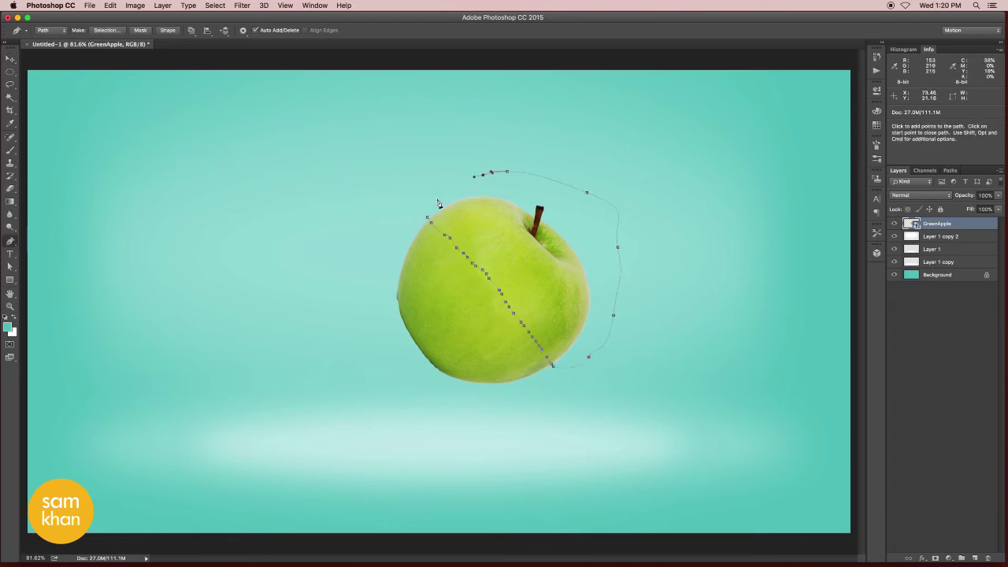
{"action": "key", "text": "ctrl+Return"}
{"action": "key", "text": "v"}
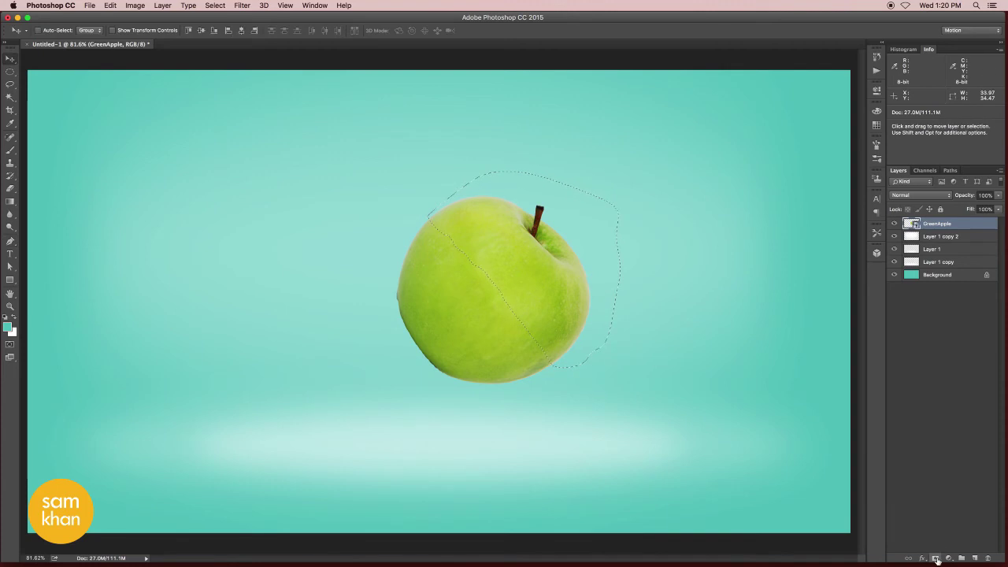
{"action": "left_click", "coordinate": [936, 560]}
{"action": "mouse_move", "coordinate": [591, 371]}
{"action": "left_mouse_down"}
{"action": "mouse_move", "coordinate": [619, 243]}
{"action": "mouse_move", "coordinate": [355, 378]}
{"action": "left_mouse_up"}
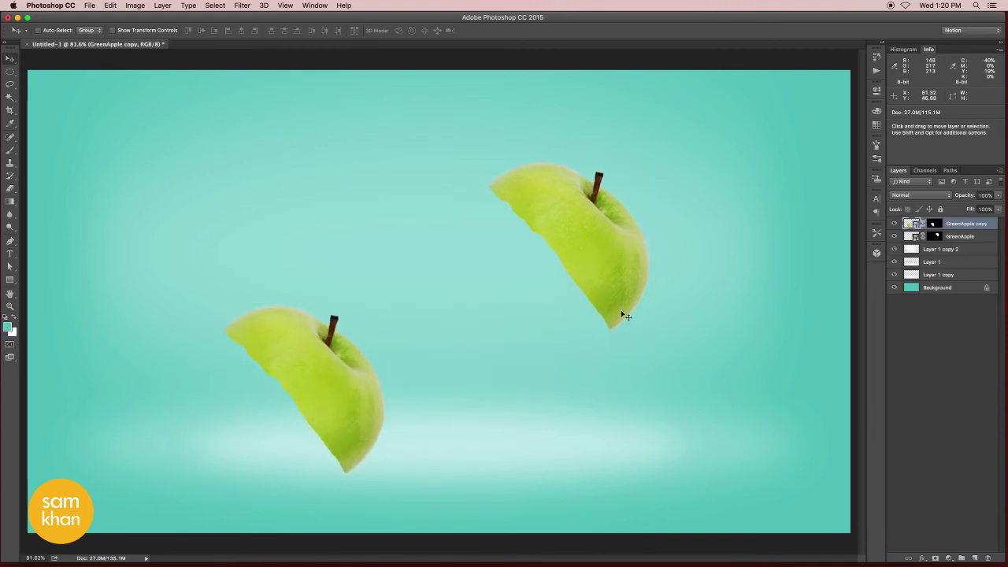
{"action": "key", "text": "ctrl+i"}
Reposition the lower half and shrink both apple halves together slightly
{"action": "left_click_drag", "start_coordinate": [558, 312], "coordinate": [618, 315]}
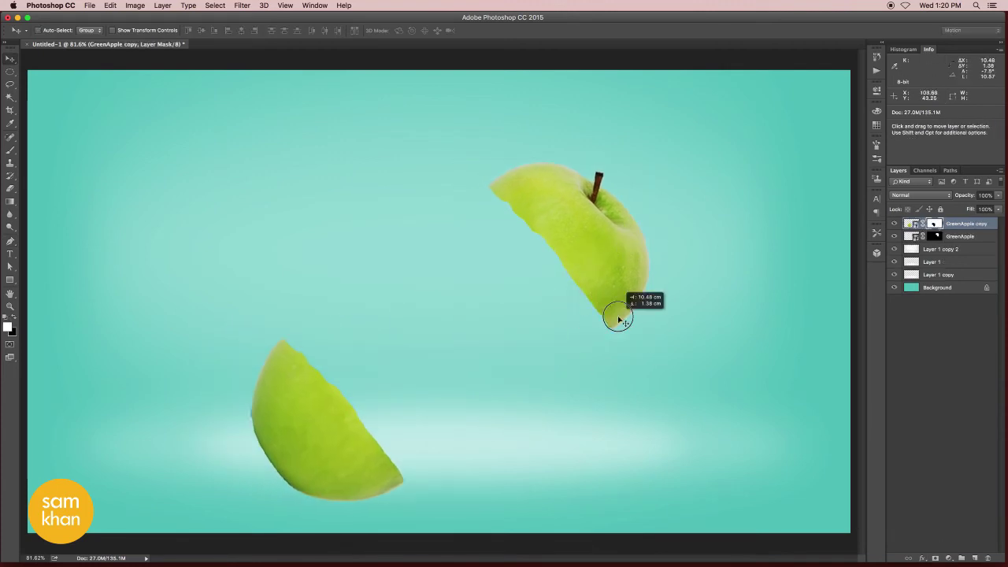
{"action": "left_click_drag", "start_coordinate": [434, 338], "coordinate": [452, 313]}
{"action": "left_click", "coordinate": [596, 232], "text": "shift"}
{"action": "key", "text": "ctrl+t"}
{"action": "left_click_drag", "start_coordinate": [648, 160], "coordinate": [605, 196]}
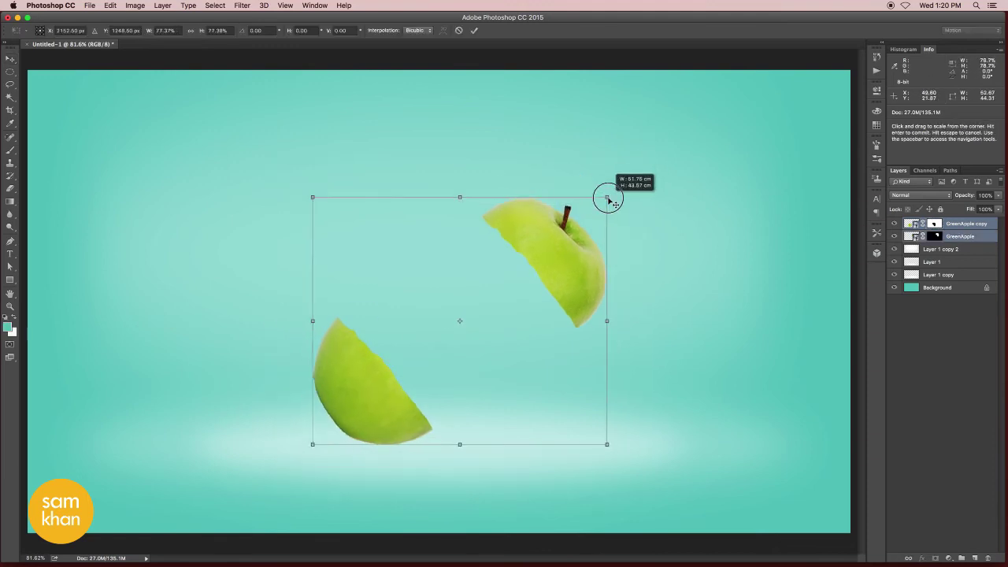
{"action": "key", "text": "Return"}
Embed Bubble-gum.png, rotated about 51° to bridge the two apple halves
{"action": "left_click", "coordinate": [90, 6]}
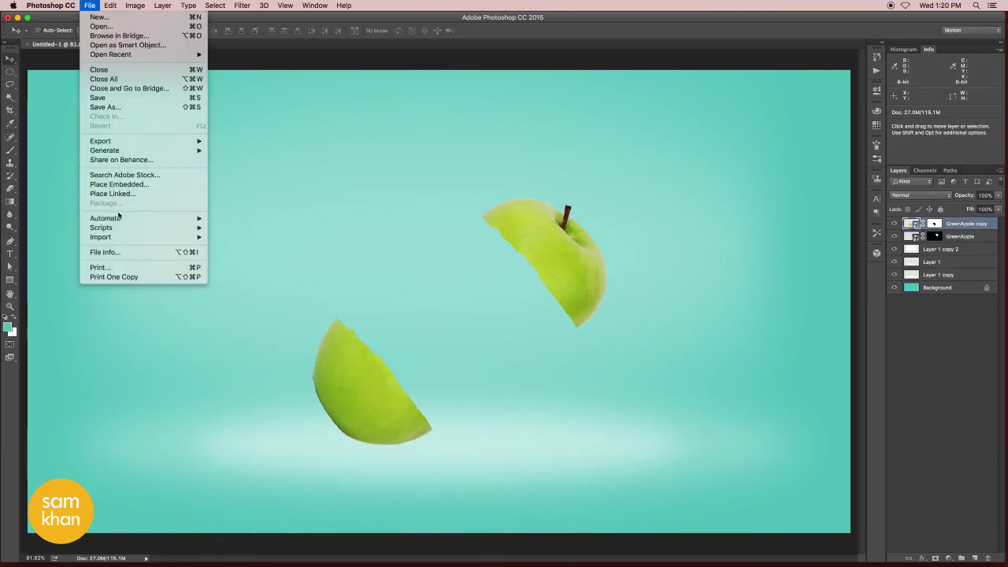
{"action": "left_click", "coordinate": [120, 184]}
{"action": "left_click", "coordinate": [426, 115]}
{"action": "left_click", "coordinate": [716, 402]}
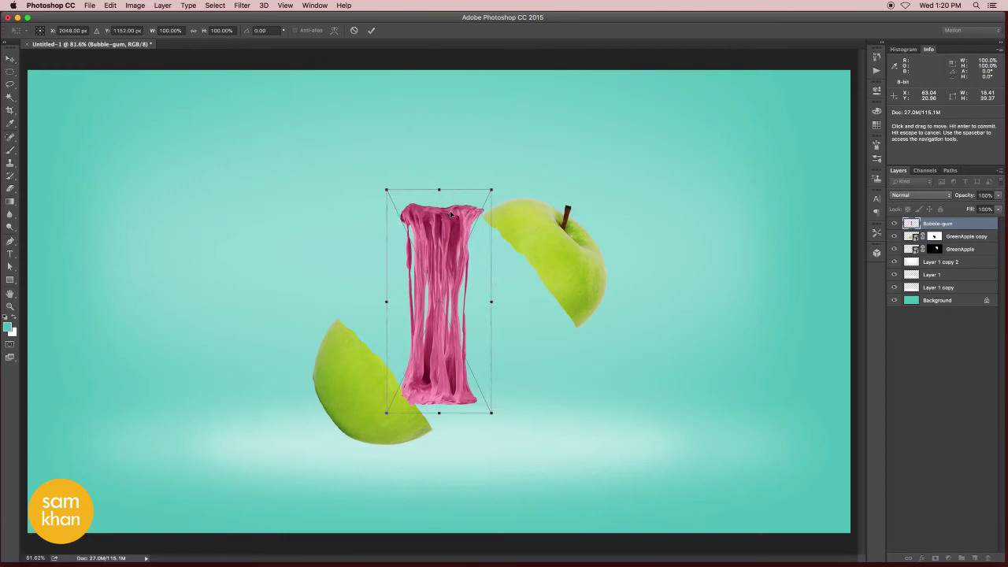
{"action": "mouse_move", "coordinate": [492, 197]}
{"action": "left_mouse_down"}
{"action": "mouse_move", "coordinate": [526, 234]}
{"action": "mouse_move", "coordinate": [524, 279]}
{"action": "left_mouse_up"}
{"action": "key", "text": "Return"}
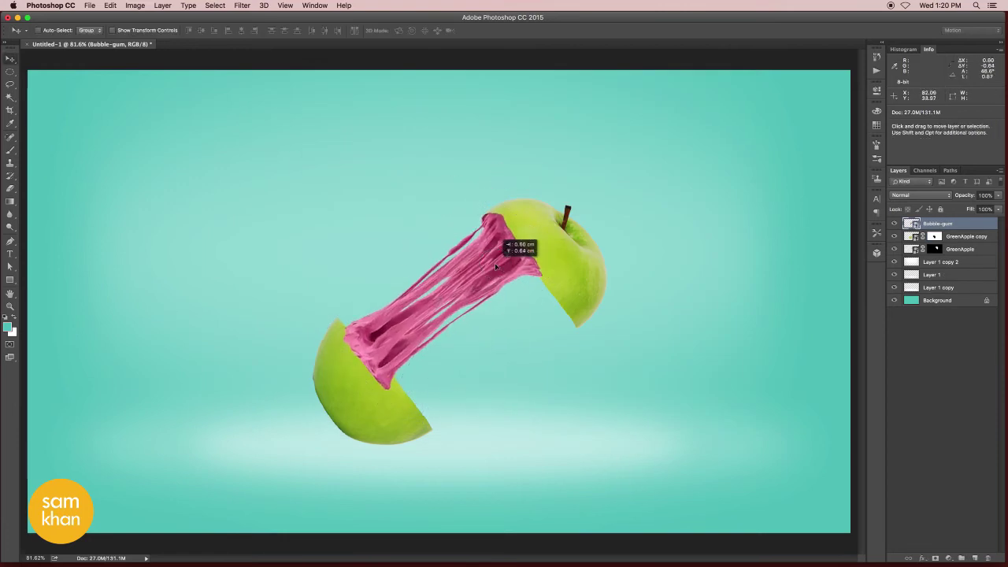
Nudge the lower apple half against the gum and send the gum behind both halves
{"action": "scroll", "coordinate": [462, 317], "scroll_direction": "up", "scroll_amount": 2}
{"action": "left_click_drag", "start_coordinate": [294, 343], "coordinate": [314, 372]}
{"action": "key", "text": "alt+bracketright"}
{"action": "key", "text": "ctrl+bracketleft"}
{"action": "key", "text": "ctrl+bracketleft"}
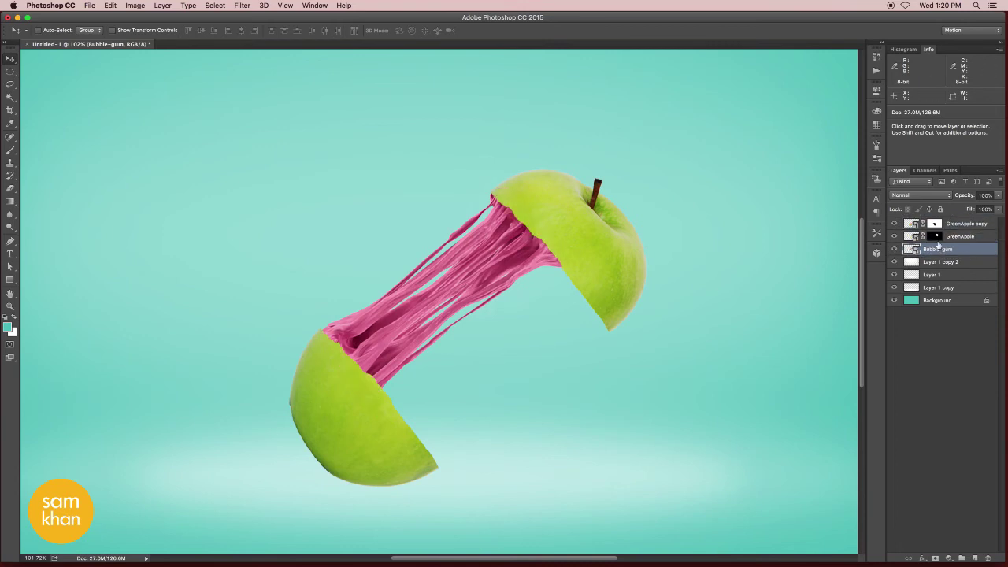
Make two offset gum copies and skew the second copy onto the apple halves
{"action": "mouse_move", "coordinate": [937, 249]}
{"action": "left_mouse_down"}
{"action": "mouse_move", "coordinate": [973, 465]}
{"action": "mouse_move", "coordinate": [974, 557]}
{"action": "left_mouse_up"}
{"action": "left_click_drag", "start_coordinate": [496, 260], "coordinate": [540, 312]}
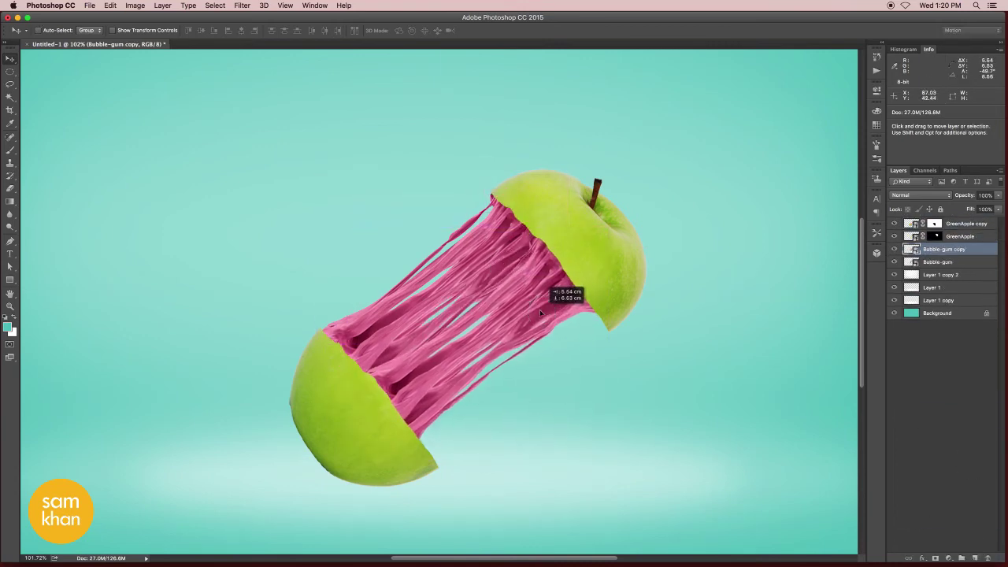
{"action": "left_click_drag", "start_coordinate": [943, 249], "coordinate": [974, 557]}
{"action": "left_click_drag", "start_coordinate": [587, 341], "coordinate": [596, 351]}
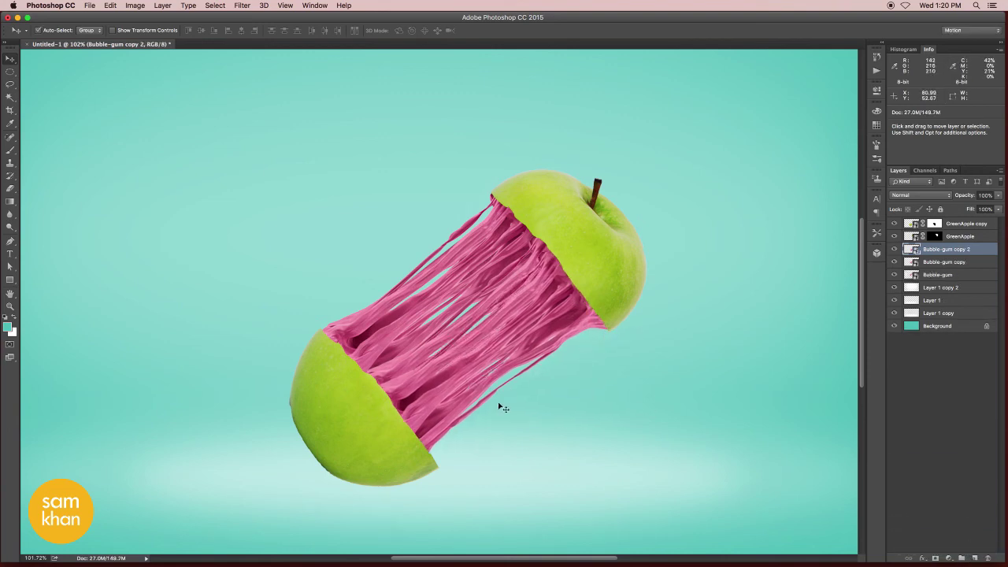
{"action": "key", "text": "ctrl+t"}
{"action": "left_click_drag", "start_coordinate": [404, 460], "coordinate": [402, 444]}
{"action": "left_click_drag", "start_coordinate": [610, 285], "coordinate": [589, 293]}
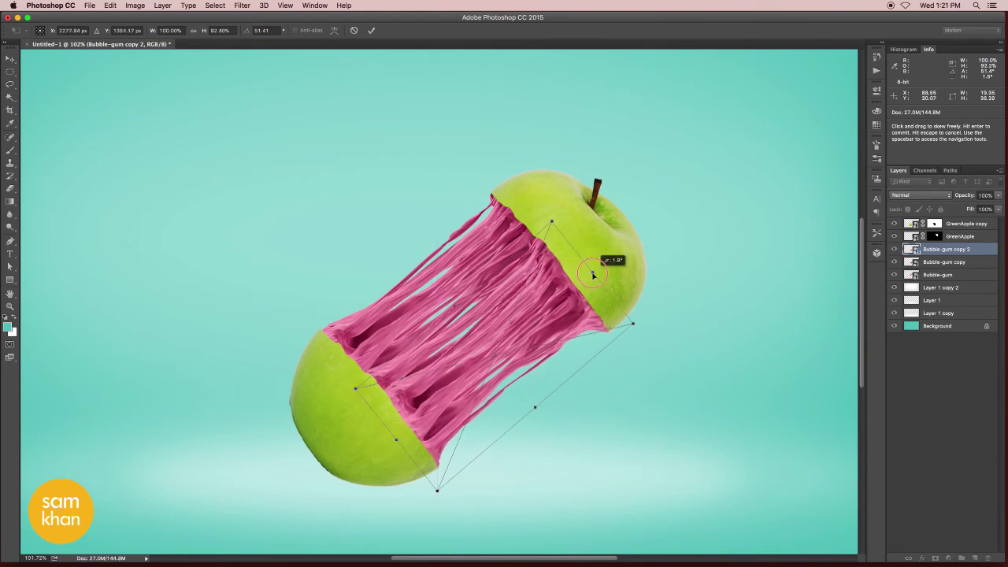
{"action": "key", "text": "Return"}
Skew the original gum onto both apple halves and group the three gum layers as 'gum'
{"action": "key", "text": "alt+bracketleft"}
{"action": "key", "text": "alt+bracketleft"}
{"action": "key", "text": "ctrl+t"}
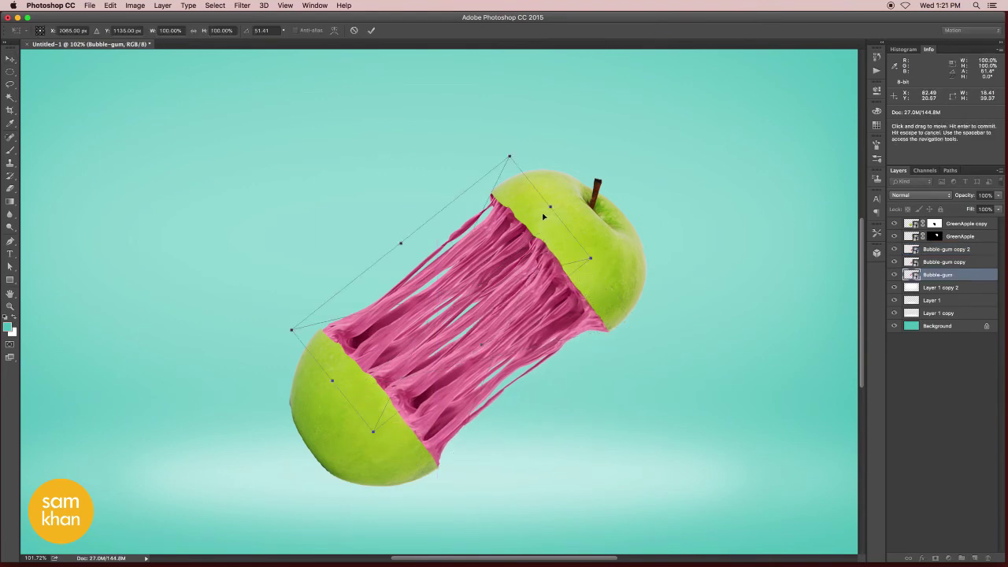
{"action": "left_click_drag", "start_coordinate": [546, 211], "coordinate": [551, 214]}
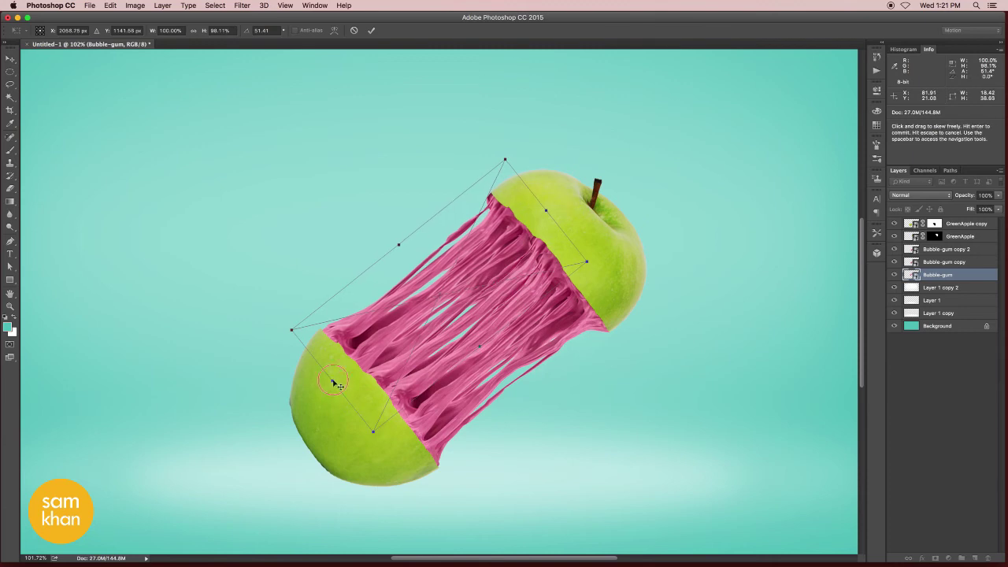
{"action": "left_click_drag", "start_coordinate": [337, 362], "coordinate": [356, 375]}
{"action": "key", "text": "Return"}
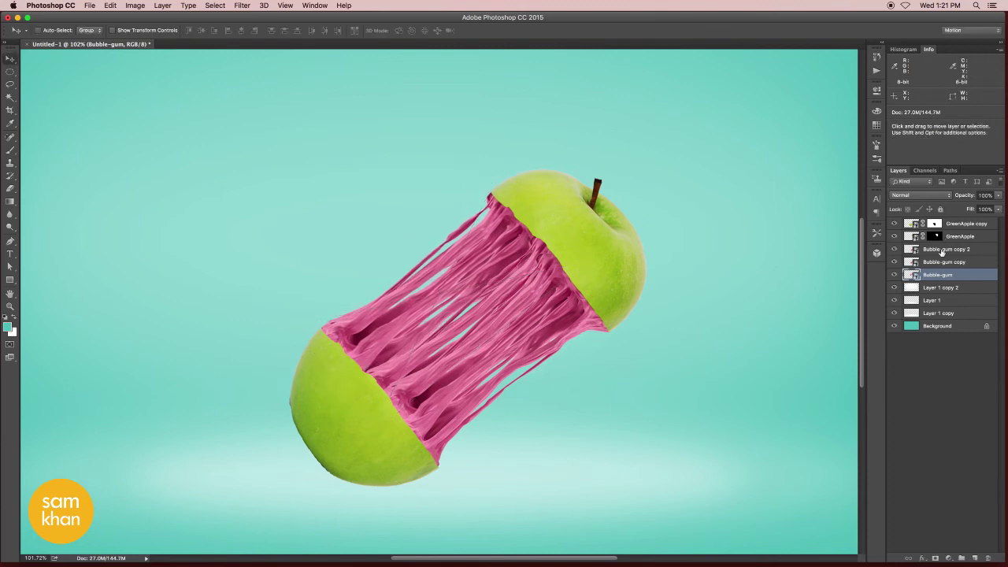
{"action": "left_click", "coordinate": [942, 252], "text": "shift"}
{"action": "key", "text": "ctrl+g"}
{"action": "type", "text": "gum"}
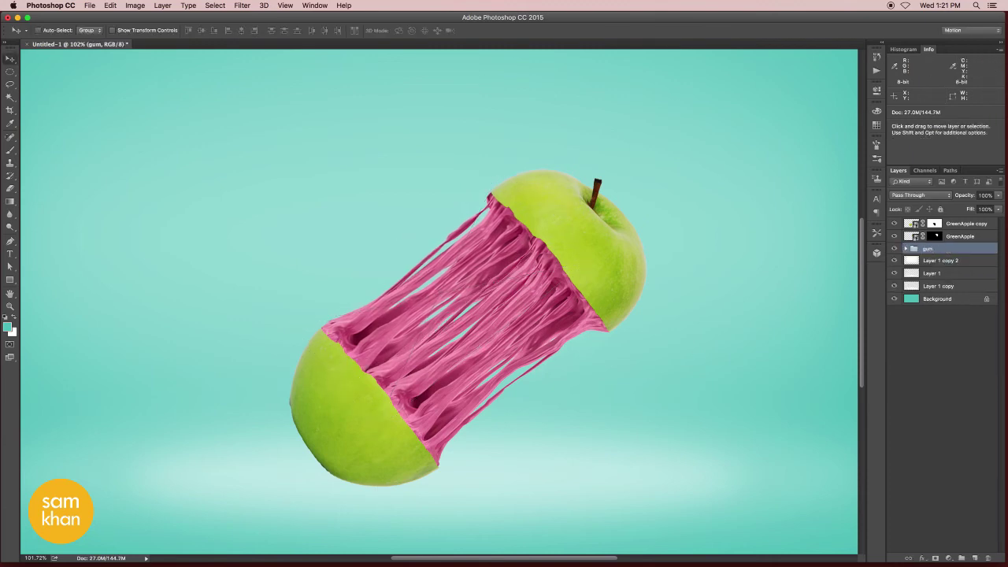
Target the upper apple half's layer mask and shrink the Brush to about 42 px
{"action": "left_click", "coordinate": [973, 238]}
{"action": "scroll", "coordinate": [574, 264], "scroll_direction": "up", "scroll_amount": 2}
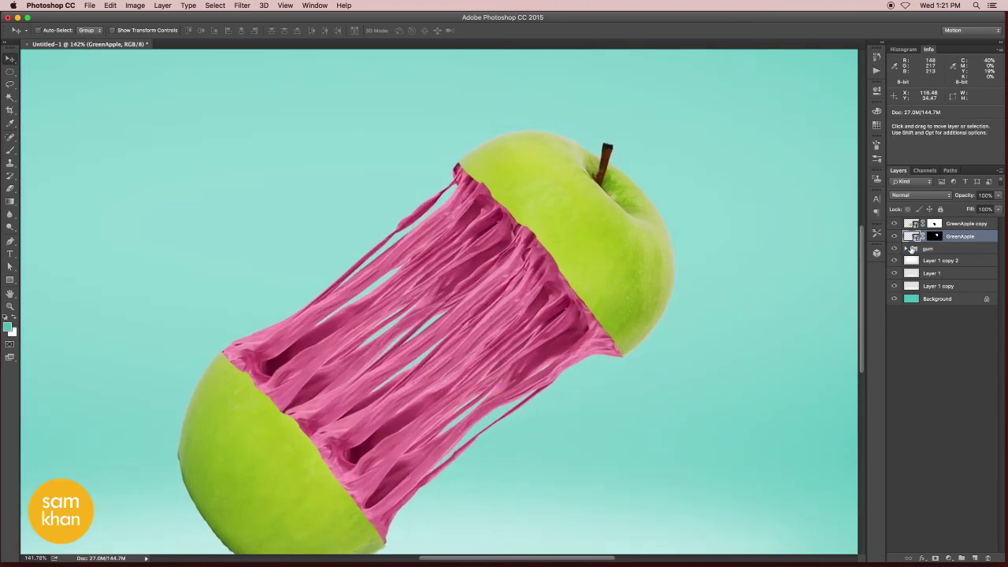
{"action": "left_click", "coordinate": [894, 237]}
{"action": "left_click", "coordinate": [893, 236]}
{"action": "left_click", "coordinate": [934, 236]}
{"action": "scroll", "coordinate": [558, 243], "scroll_direction": "up", "scroll_amount": 3}
{"action": "key", "text": "b"}
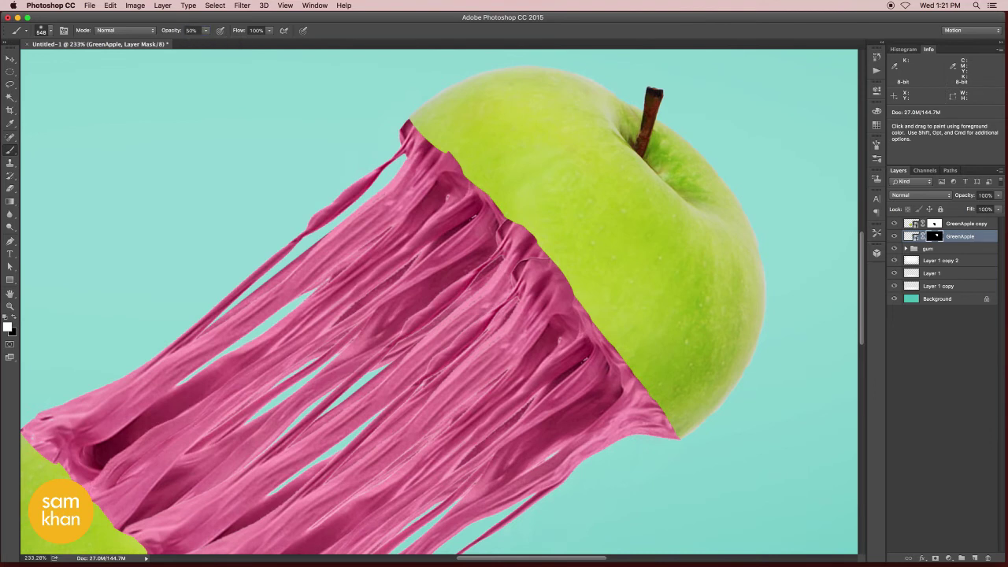
{"action": "left_click_drag", "start_coordinate": [552, 191], "coordinate": [205, 216]}
Clip a Hue/Saturation adjustment to the gum group with hue +93 for pale green
{"action": "left_click", "coordinate": [9, 58]}
{"action": "left_click", "coordinate": [929, 248]}
{"action": "left_click", "coordinate": [894, 248]}
{"action": "left_click", "coordinate": [894, 248]}
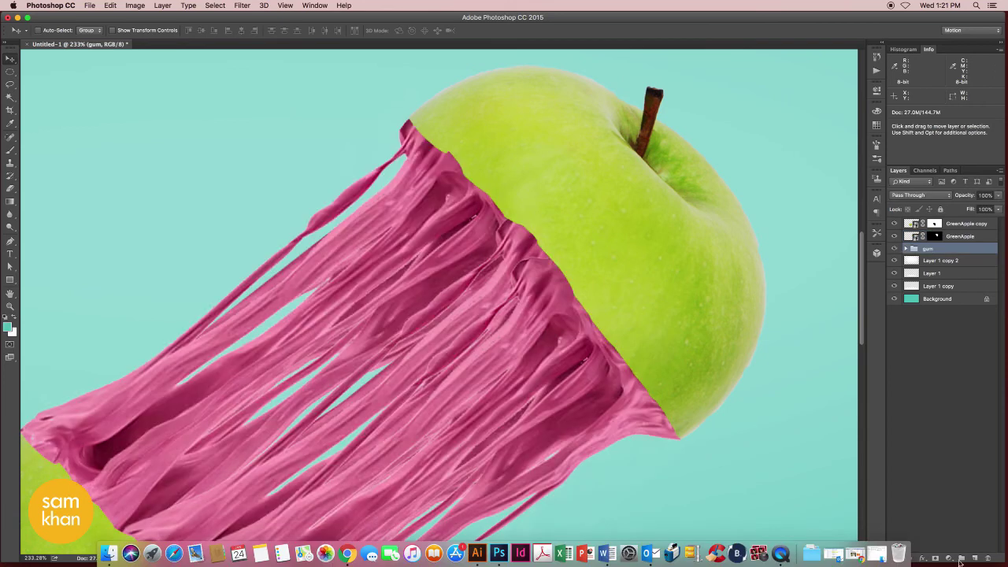
{"action": "left_click", "coordinate": [949, 557]}
{"action": "left_click", "coordinate": [973, 461]}
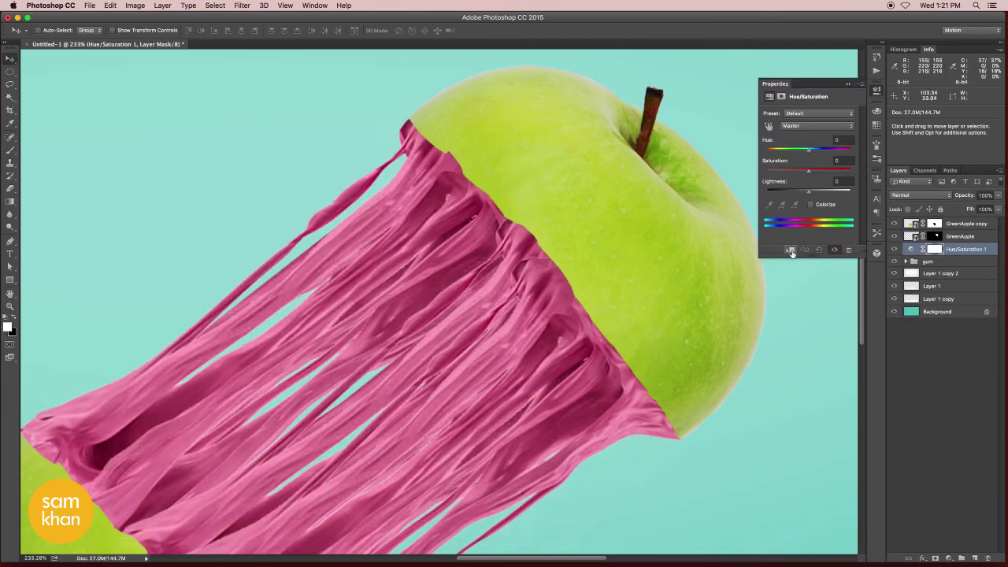
{"action": "key", "text": "super+0"}
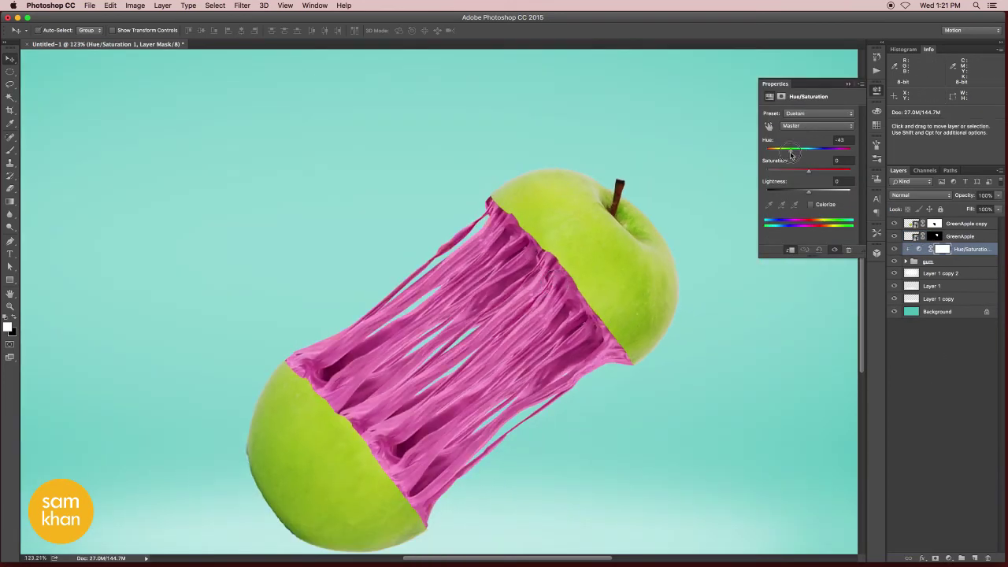
{"action": "mouse_move", "coordinate": [792, 155]}
{"action": "left_mouse_down"}
{"action": "mouse_move", "coordinate": [778, 155]}
{"action": "mouse_move", "coordinate": [836, 159]}
{"action": "left_mouse_up"}
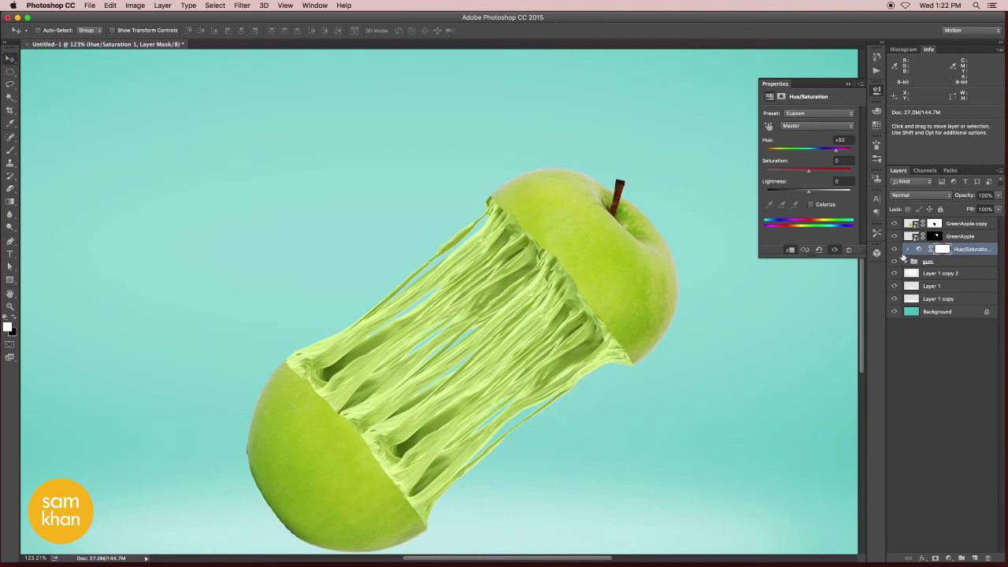
{"action": "left_click", "coordinate": [895, 249]}
{"action": "left_click", "coordinate": [894, 250]}
Paint the upper apple half's mask to hide the gum strands' upper ends behind its edge
{"action": "left_click", "coordinate": [935, 236]}
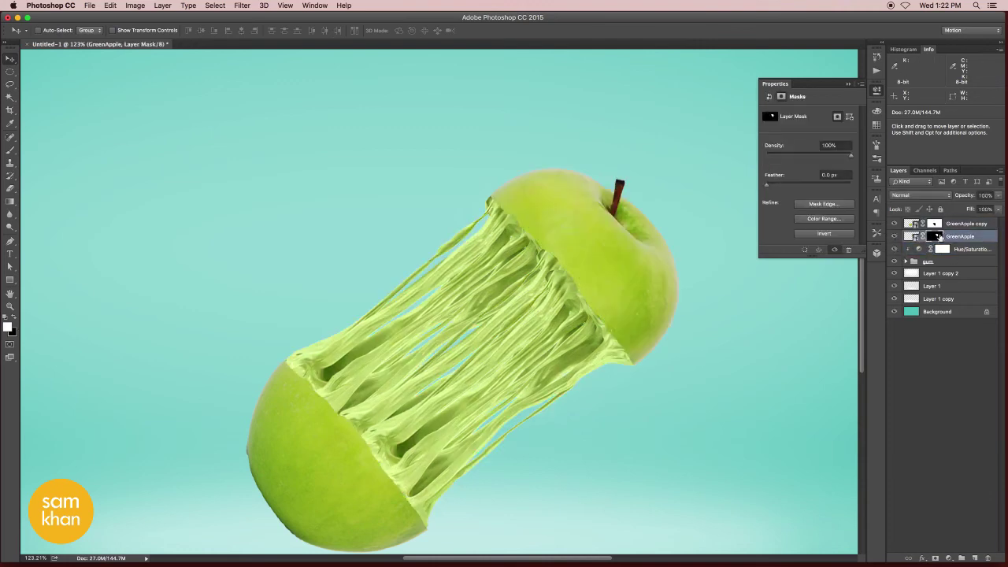
{"action": "scroll", "coordinate": [617, 287], "scroll_direction": "up", "scroll_amount": 5}
{"action": "key", "text": "b"}
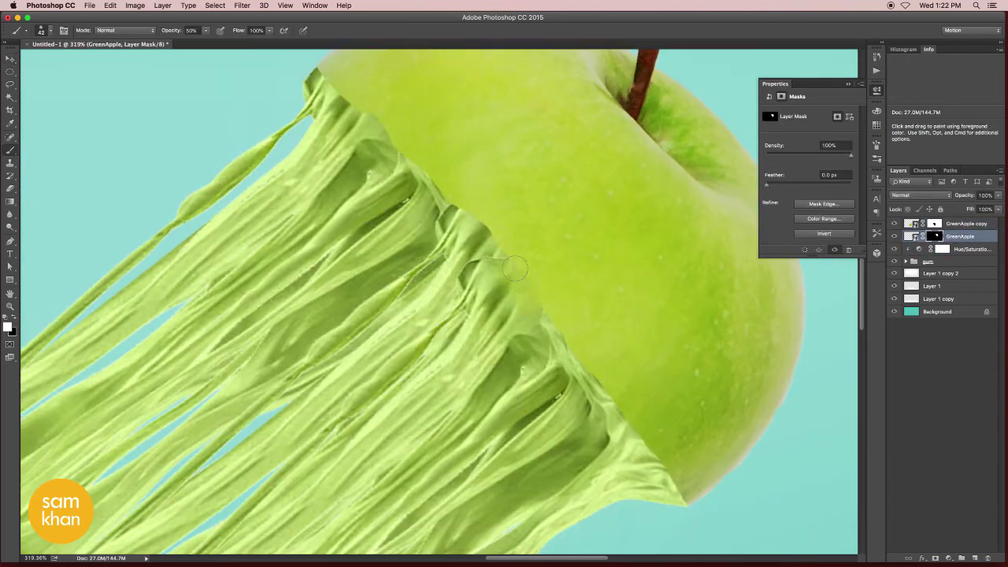
{"action": "left_click_drag", "start_coordinate": [513, 270], "coordinate": [396, 170]}
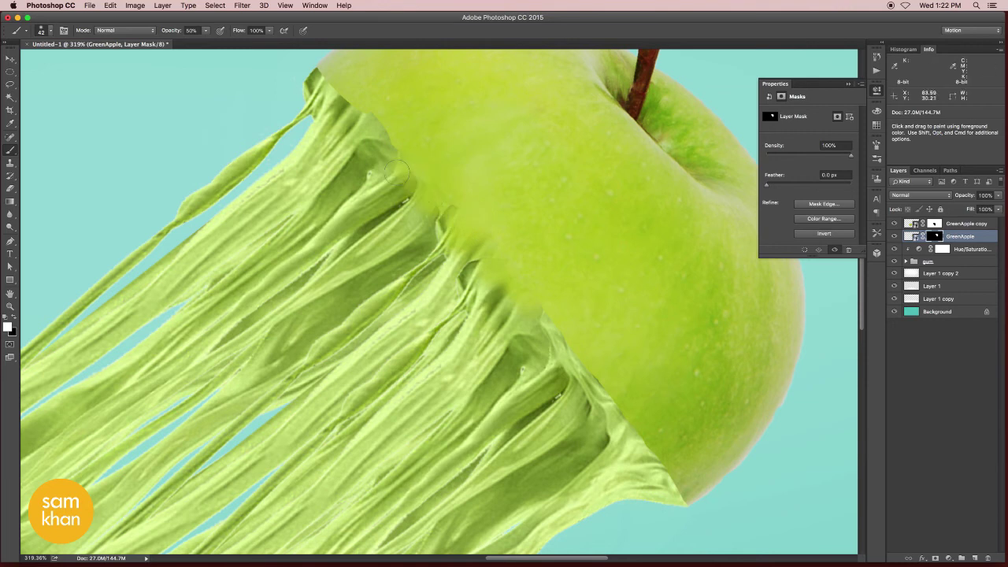
{"action": "scroll", "coordinate": [446, 173], "scroll_direction": "up", "scroll_amount": 2}
{"action": "scroll", "coordinate": [446, 174], "scroll_direction": "left", "scroll_amount": 3}
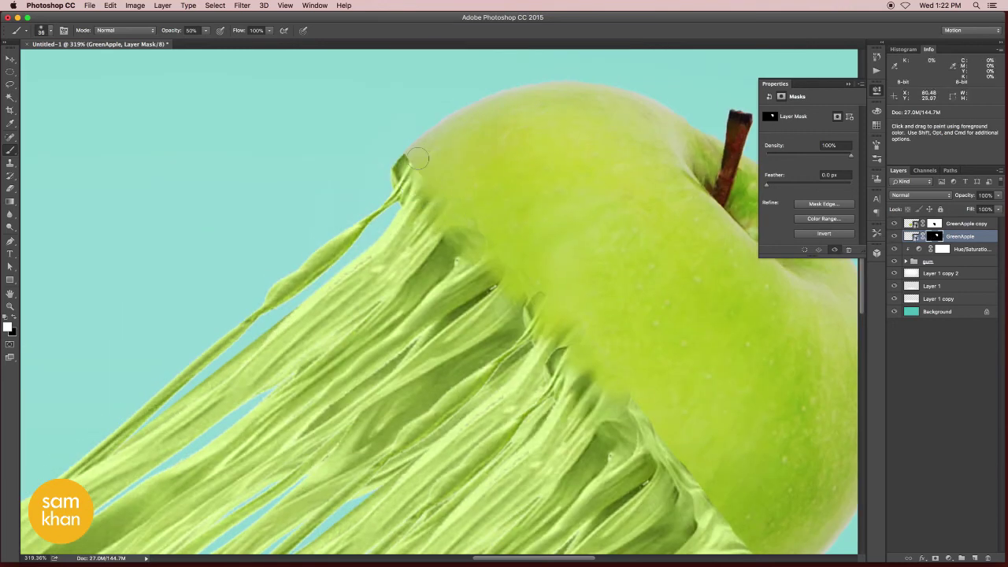
{"action": "left_click_drag", "start_coordinate": [425, 179], "coordinate": [398, 180]}
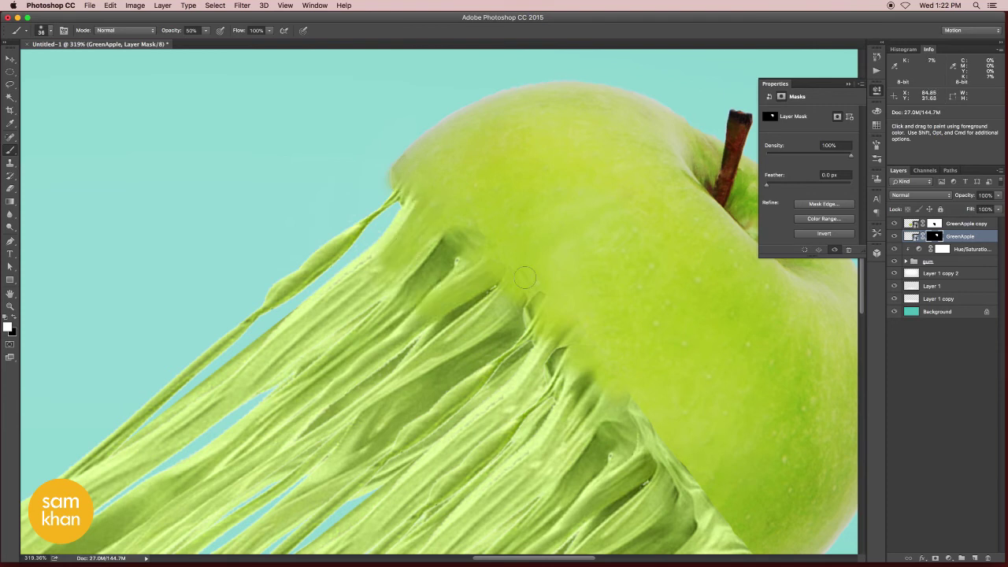
{"action": "mouse_move", "coordinate": [524, 303]}
{"action": "left_mouse_down"}
{"action": "mouse_move", "coordinate": [436, 191]}
{"action": "mouse_move", "coordinate": [661, 416]}
{"action": "mouse_move", "coordinate": [586, 433]}
{"action": "mouse_move", "coordinate": [578, 410]}
{"action": "mouse_move", "coordinate": [598, 350]}
{"action": "left_mouse_up"}
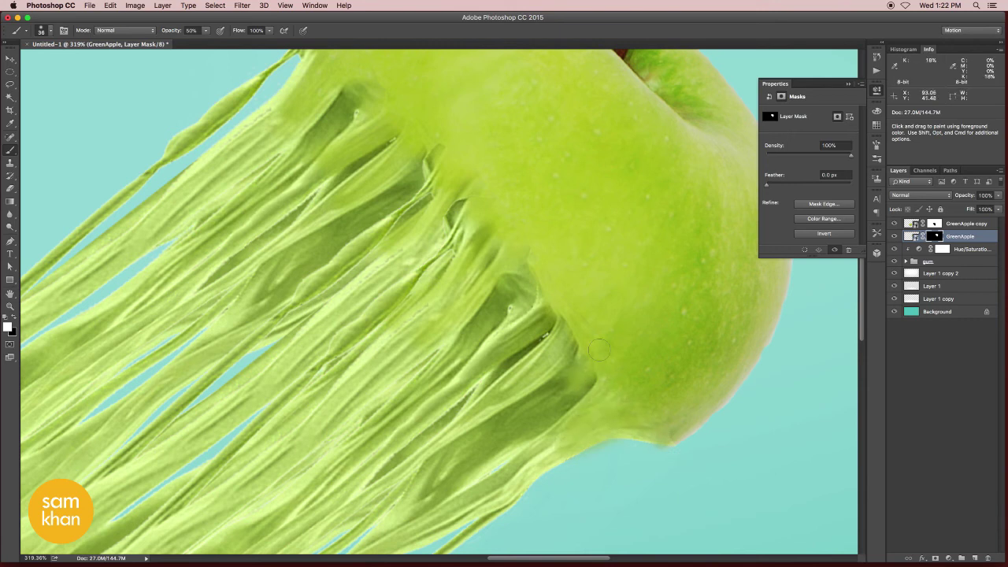
{"action": "scroll", "coordinate": [561, 346], "scroll_direction": "down", "scroll_amount": 3}
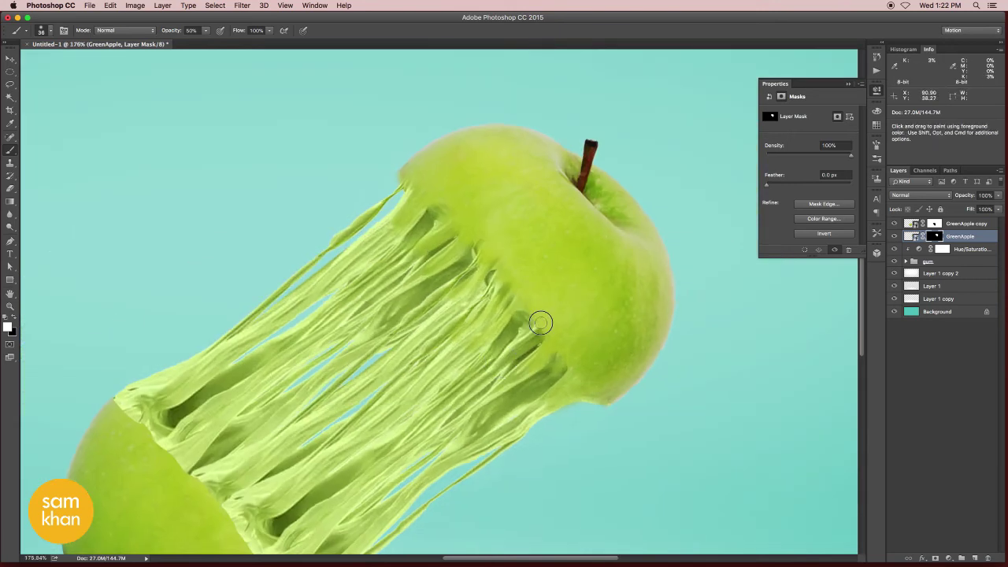
{"action": "scroll", "coordinate": [503, 291], "scroll_direction": "down", "scroll_amount": 5}
{"action": "scroll", "coordinate": [504, 291], "scroll_direction": "left", "scroll_amount": 5}
Paint the lower apple half's mask so the strands overlap its edge, then zoom to fit
{"action": "left_click", "coordinate": [893, 224]}
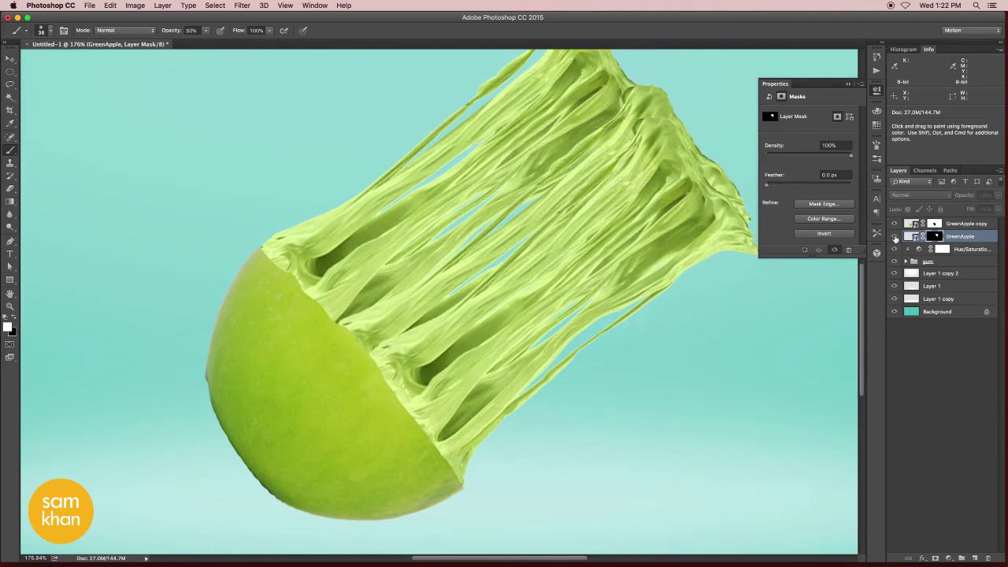
{"action": "left_click", "coordinate": [893, 224]}
{"action": "left_click", "coordinate": [893, 224]}
{"action": "left_click", "coordinate": [893, 223]}
{"action": "left_click", "coordinate": [934, 224]}
{"action": "scroll", "coordinate": [296, 272], "scroll_direction": "up", "scroll_amount": 2}
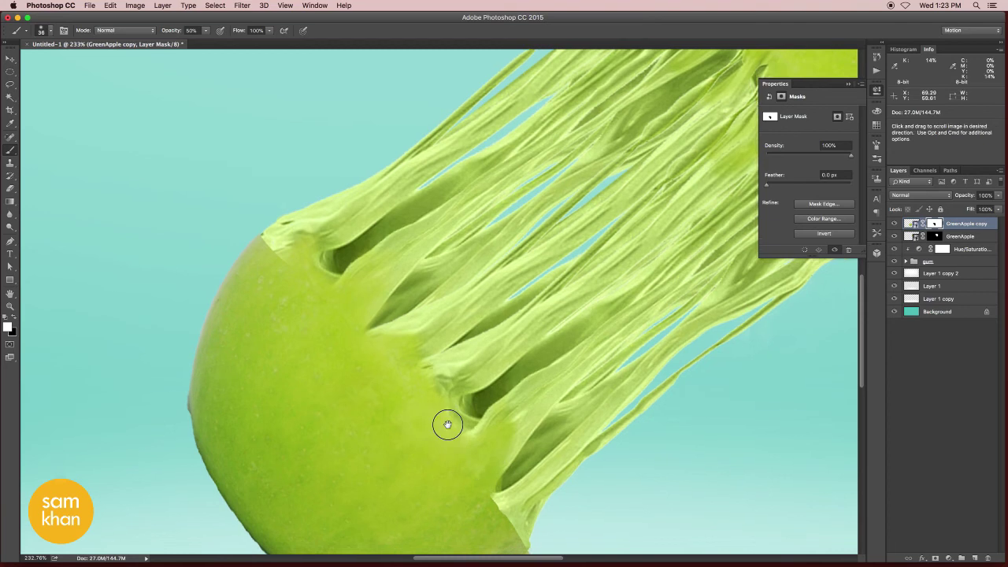
{"action": "scroll", "coordinate": [448, 421], "scroll_direction": "down", "scroll_amount": 3}
{"action": "scroll", "coordinate": [447, 420], "scroll_direction": "right", "scroll_amount": 2}
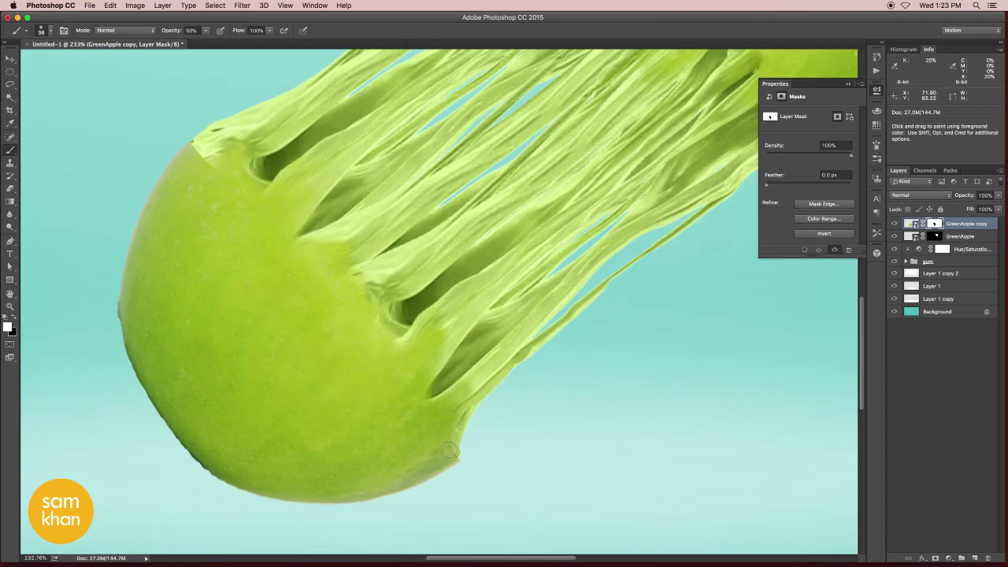
{"action": "left_click_drag", "start_coordinate": [468, 409], "coordinate": [379, 282]}
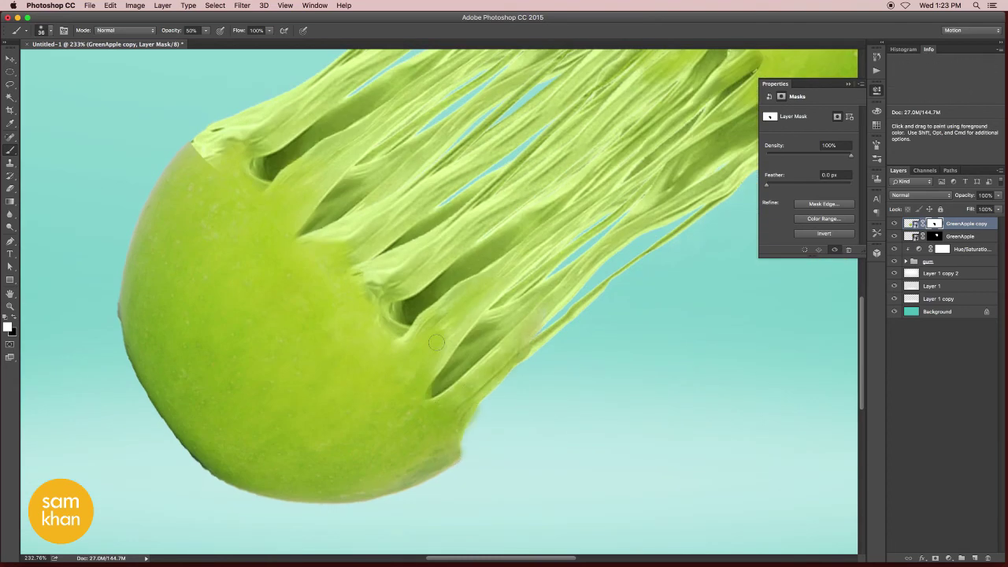
{"action": "scroll", "coordinate": [381, 322], "scroll_direction": "up", "scroll_amount": 5}
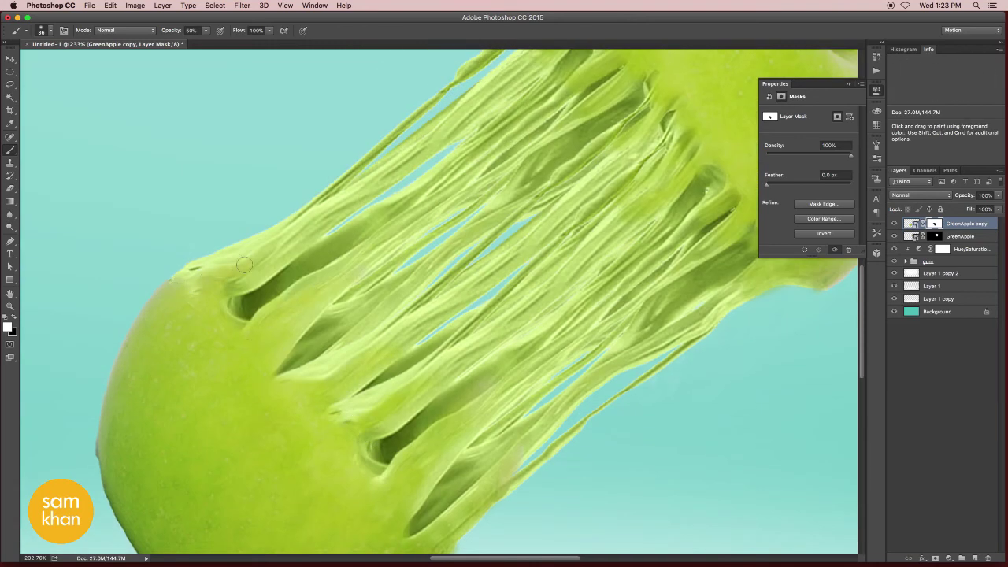
{"action": "key", "text": "super+0"}
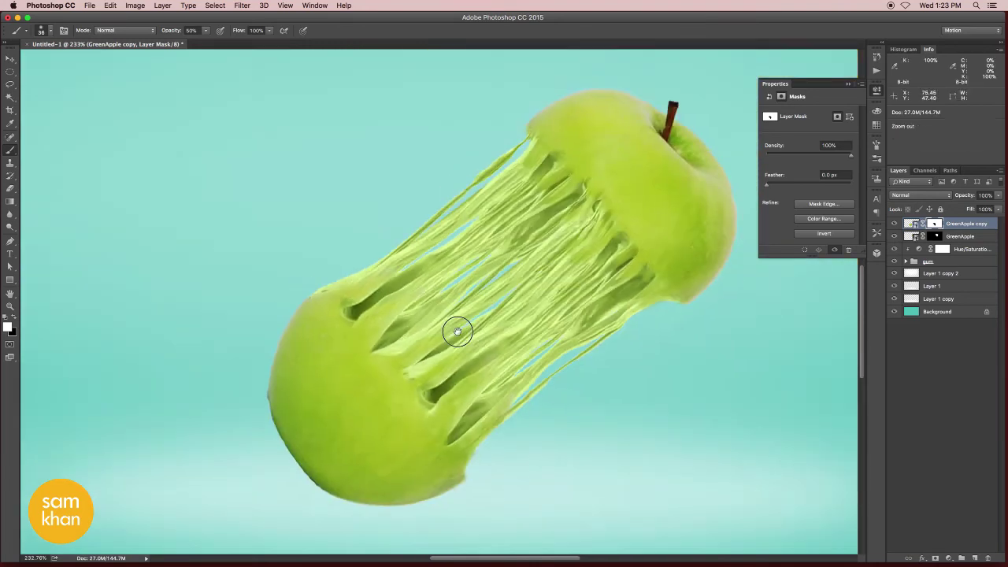
Add Layer 2 above Hue/Saturation, paint sampled apple green over the gum, and set Overlay
{"action": "left_click", "coordinate": [955, 251]}
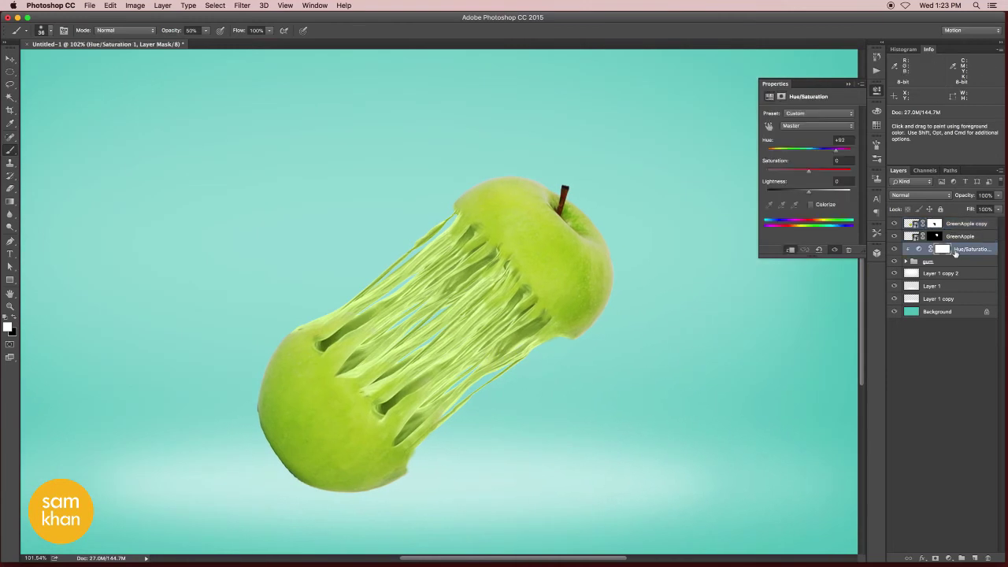
{"action": "left_click", "coordinate": [972, 558]}
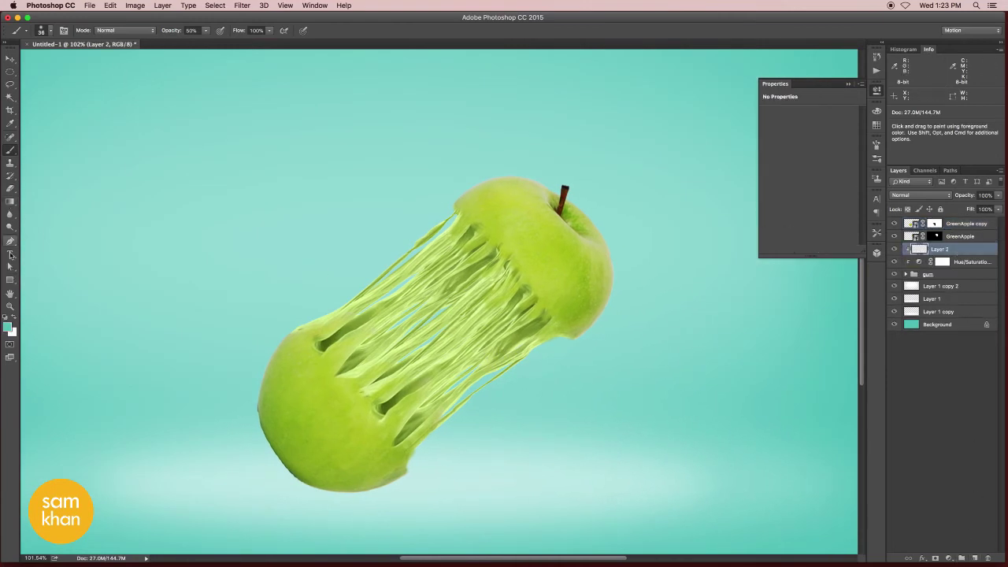
{"action": "left_click", "coordinate": [547, 252], "text": "alt"}
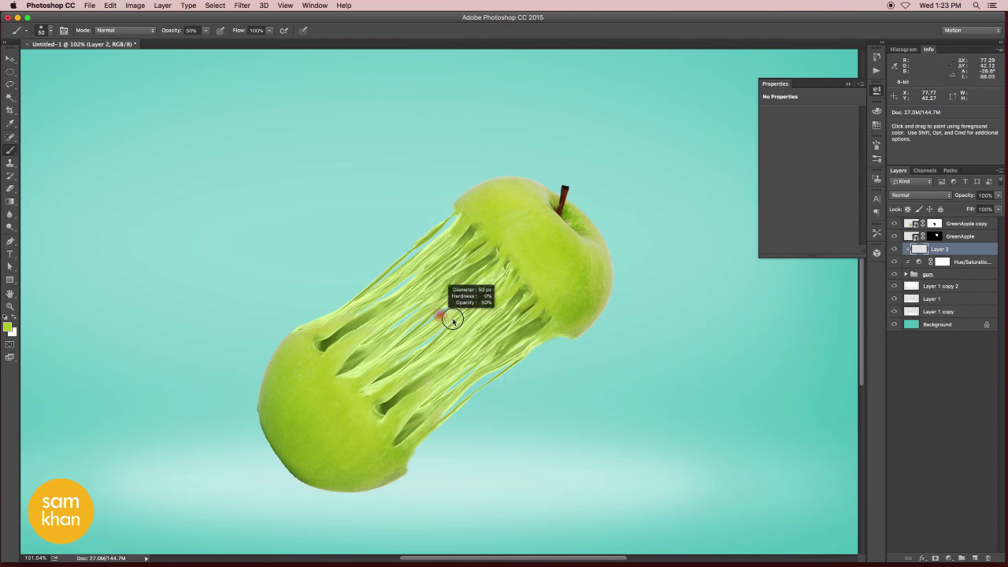
{"action": "left_click_drag", "start_coordinate": [437, 315], "coordinate": [489, 403]}
{"action": "key", "text": "v"}
{"action": "left_click", "coordinate": [919, 195]}
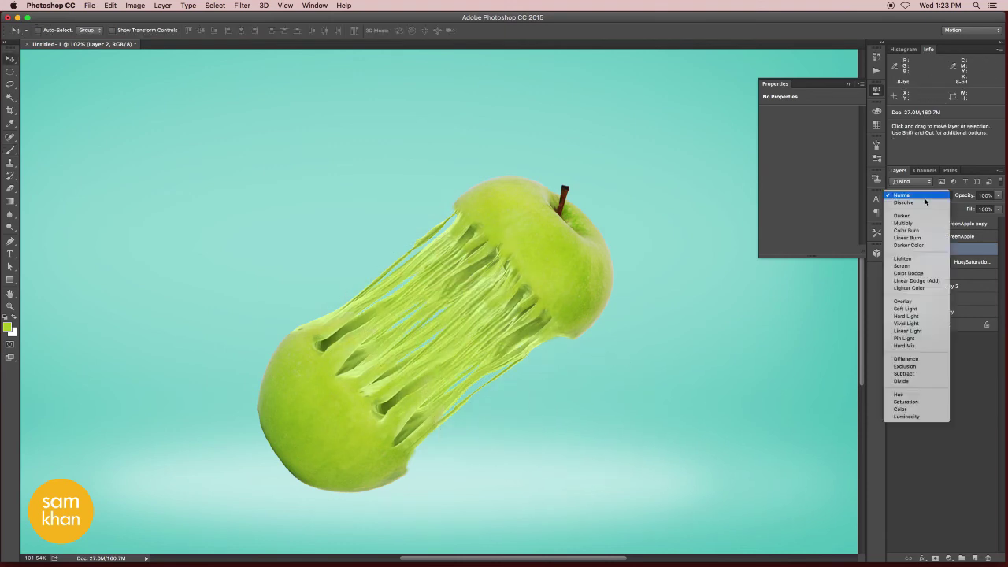
{"action": "left_click", "coordinate": [918, 307]}
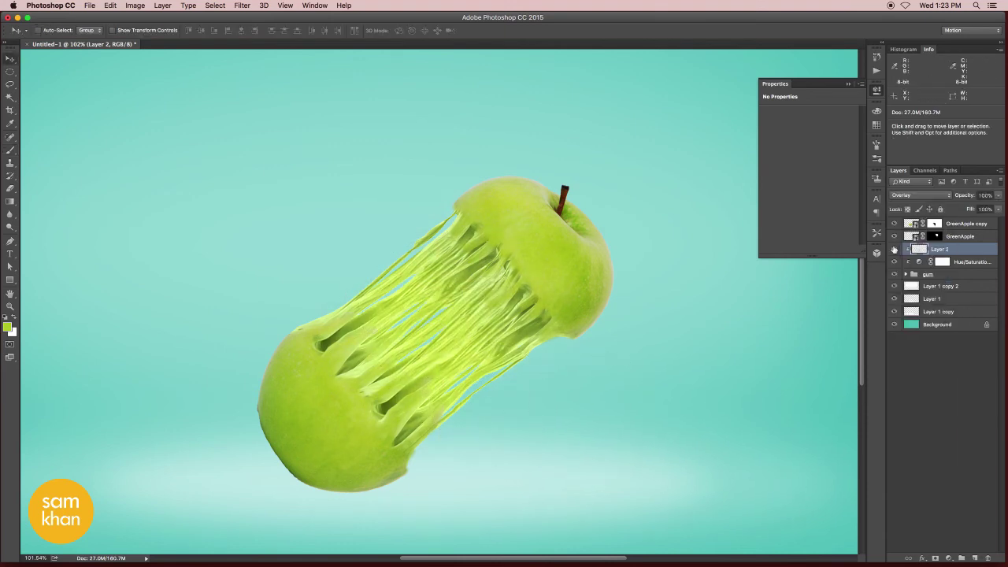
Select the GreenApple copy layer and toggle its visibility to compare
{"action": "scroll", "coordinate": [614, 295], "scroll_direction": "down", "scroll_amount": 1}
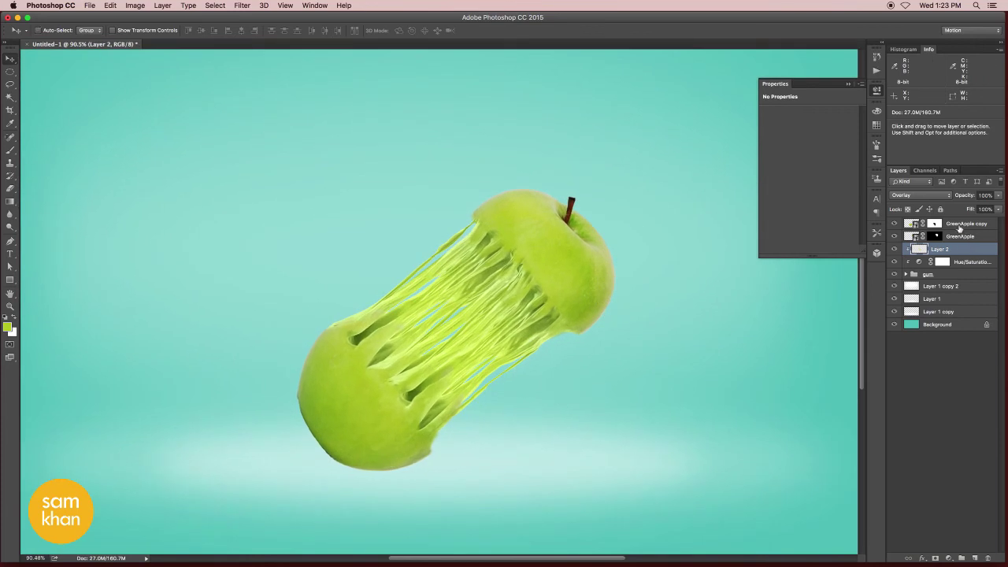
{"action": "left_click", "coordinate": [959, 227]}
{"action": "left_click", "coordinate": [894, 224]}
{"action": "left_click", "coordinate": [894, 224]}
Paint green shading on Layer 3 along the apple's lower edge, set it to Multiply, and erase excess
{"action": "left_click", "coordinate": [974, 558]}
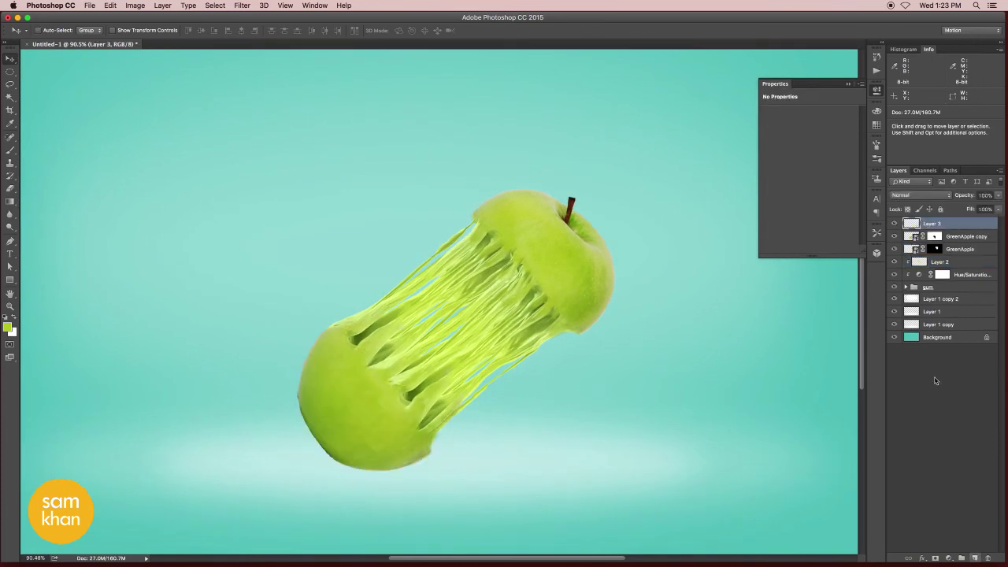
{"action": "scroll", "coordinate": [355, 433], "scroll_direction": "up", "scroll_amount": 2}
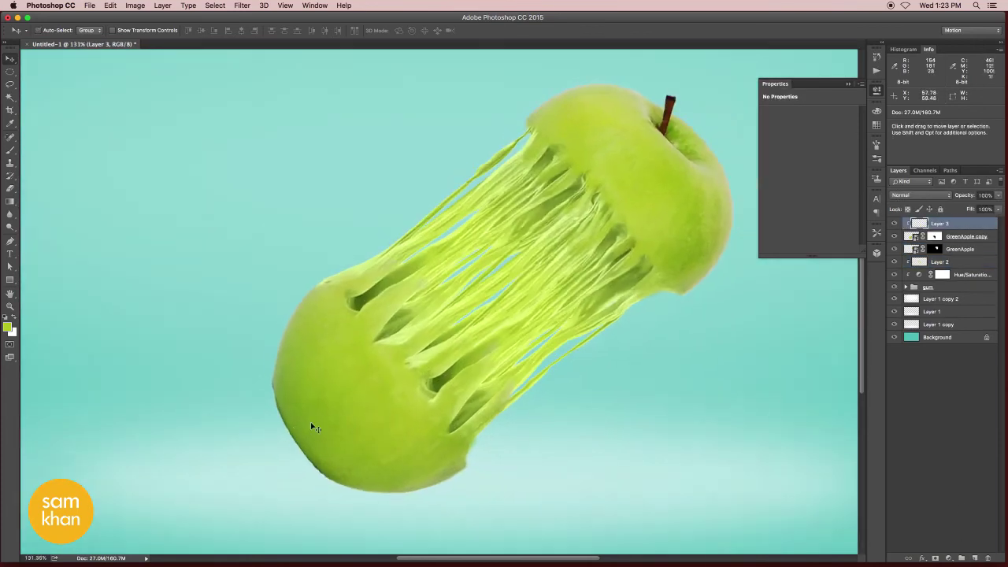
{"action": "key", "text": "b"}
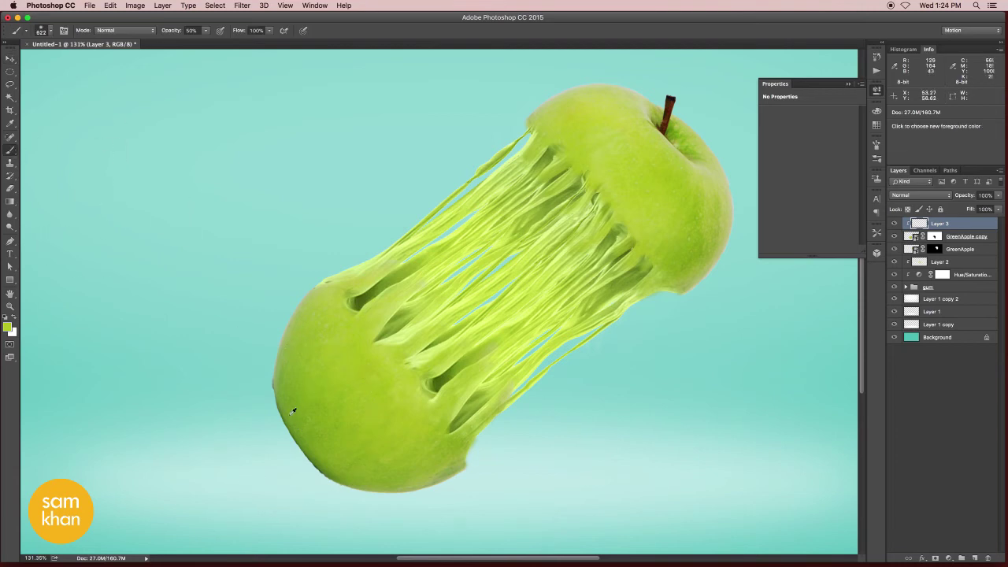
{"action": "left_click_drag", "start_coordinate": [394, 461], "coordinate": [342, 466]}
{"action": "left_click_drag", "start_coordinate": [436, 452], "coordinate": [473, 389]}
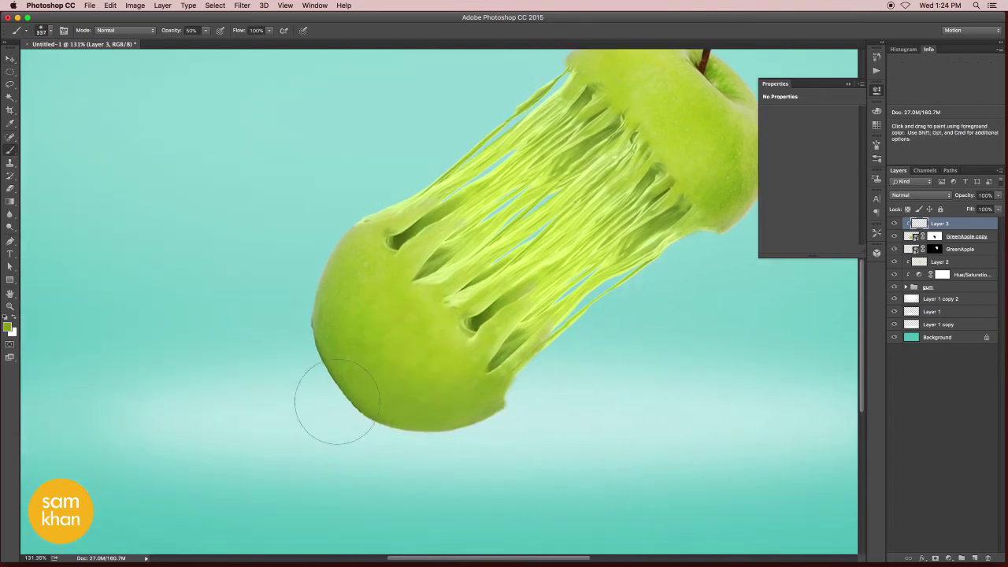
{"action": "key", "text": "v"}
{"action": "left_click", "coordinate": [914, 195]}
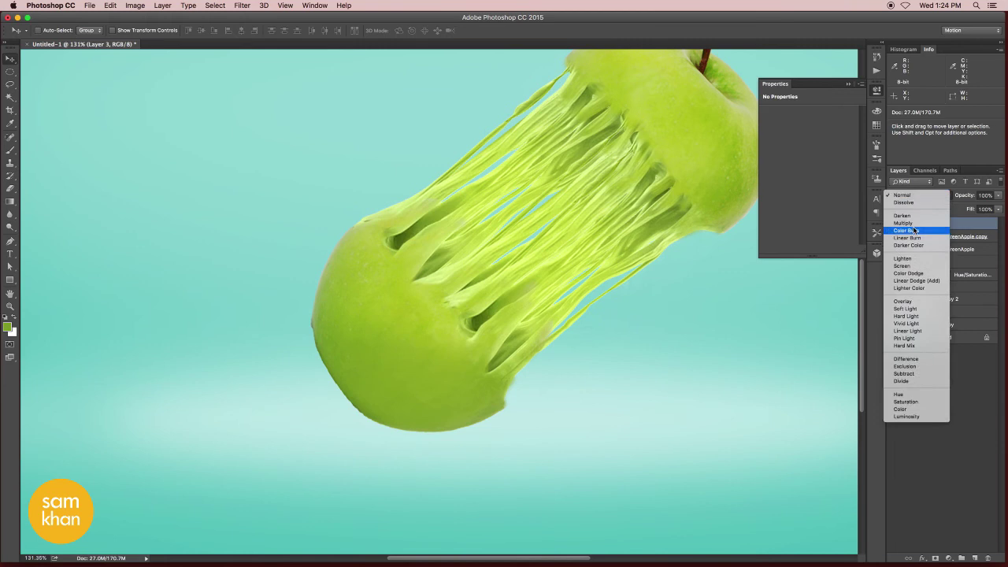
{"action": "left_click", "coordinate": [917, 226]}
{"action": "left_click", "coordinate": [893, 224]}
{"action": "left_click", "coordinate": [894, 223]}
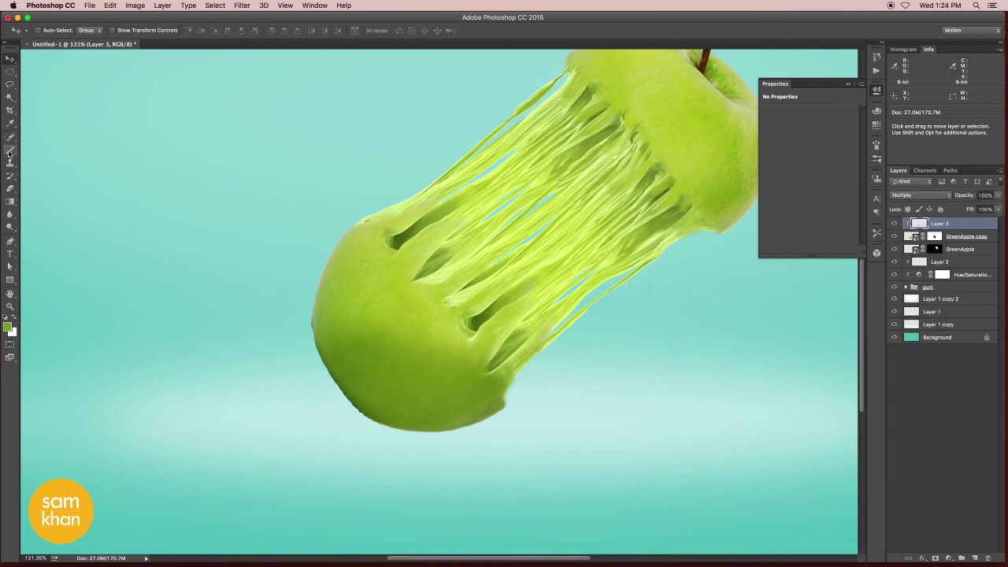
{"action": "left_click", "coordinate": [9, 188]}
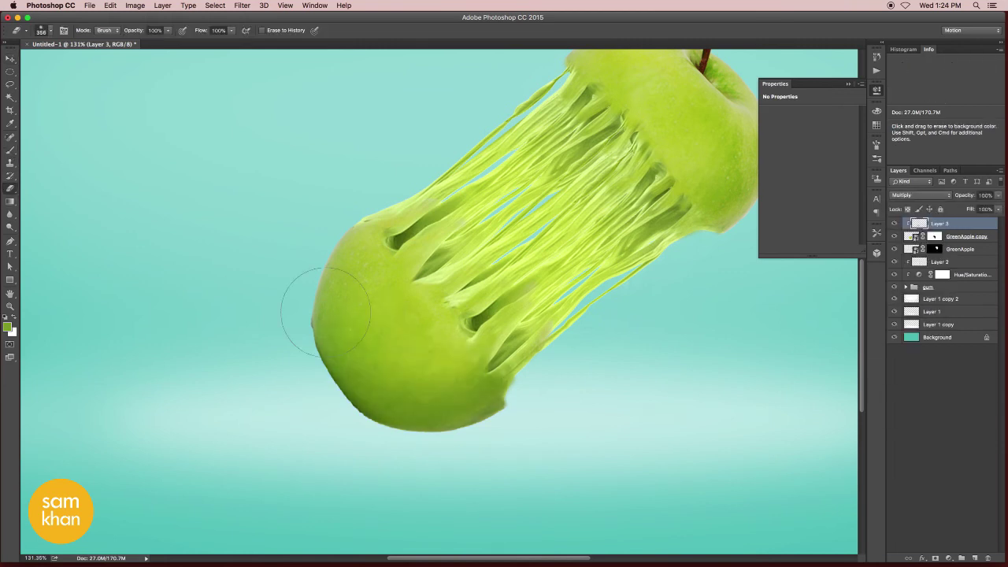
{"action": "key", "text": "ctrl+0"}
Paint #383838 shading at the apple's bottom on Layer 4, blended as Multiply at 59% opacity
{"action": "left_click", "coordinate": [973, 557]}
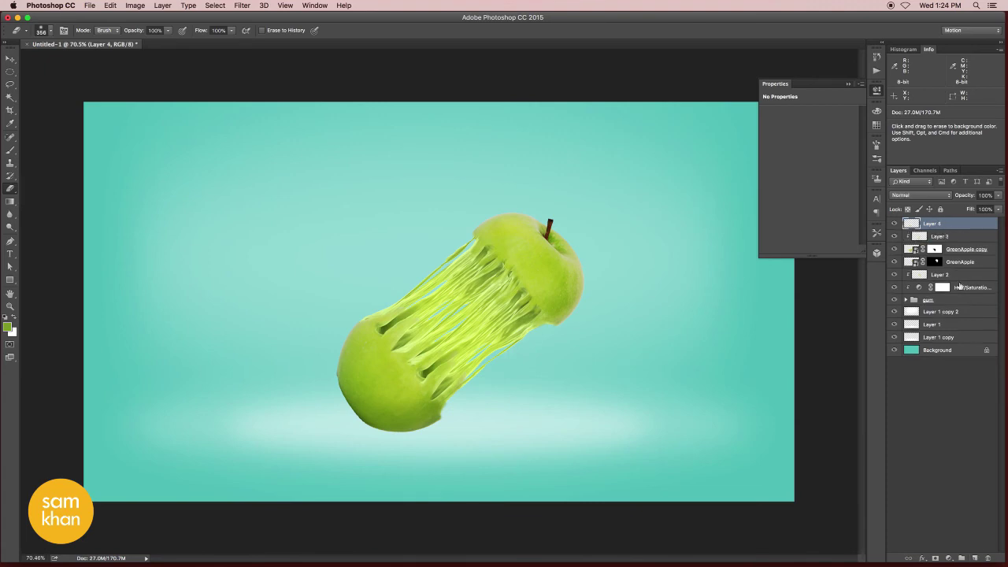
{"action": "left_click", "coordinate": [821, 265]}
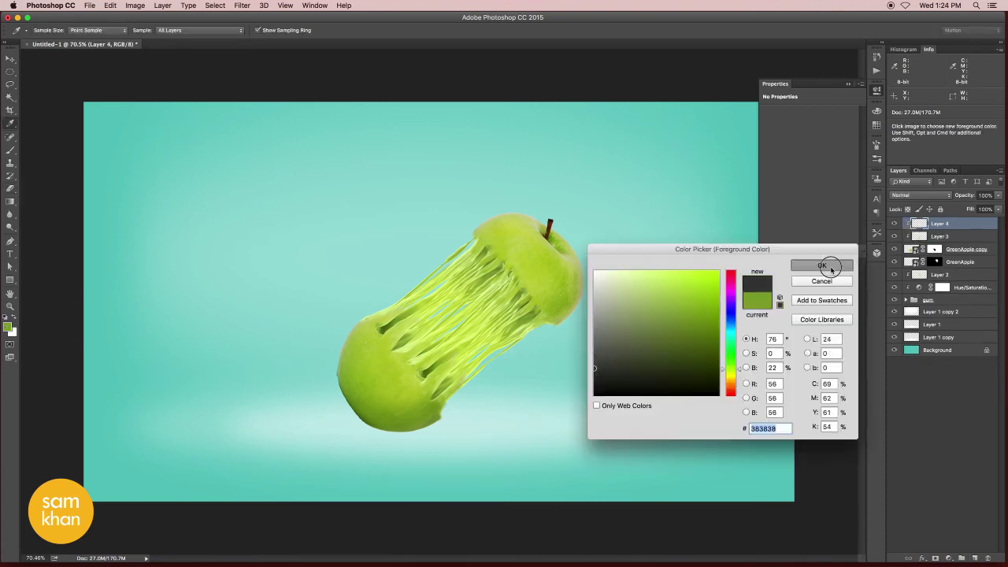
{"action": "key", "text": "e"}
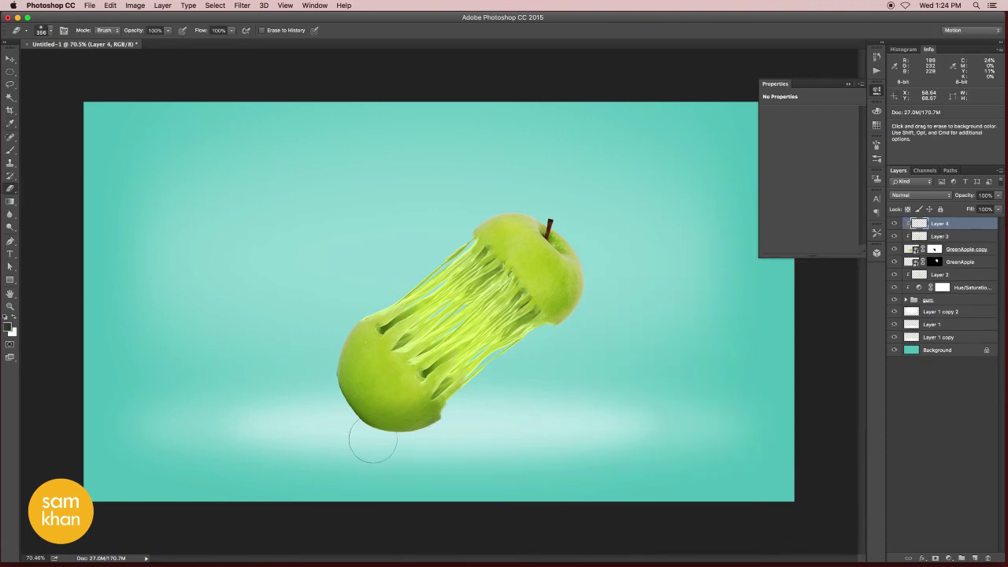
{"action": "key", "text": "b"}
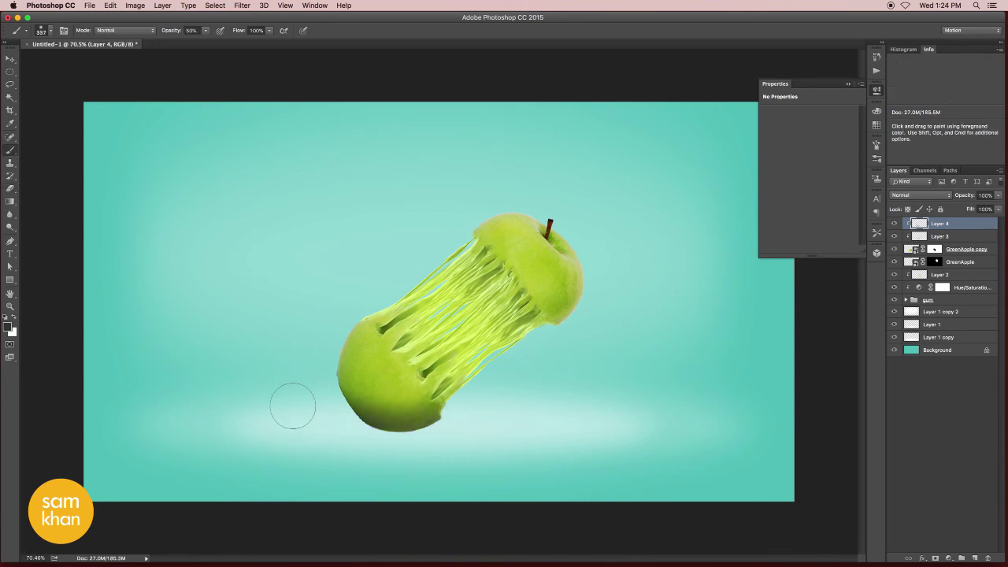
{"action": "key", "text": "v"}
{"action": "left_click", "coordinate": [911, 196]}
{"action": "left_click", "coordinate": [905, 222]}
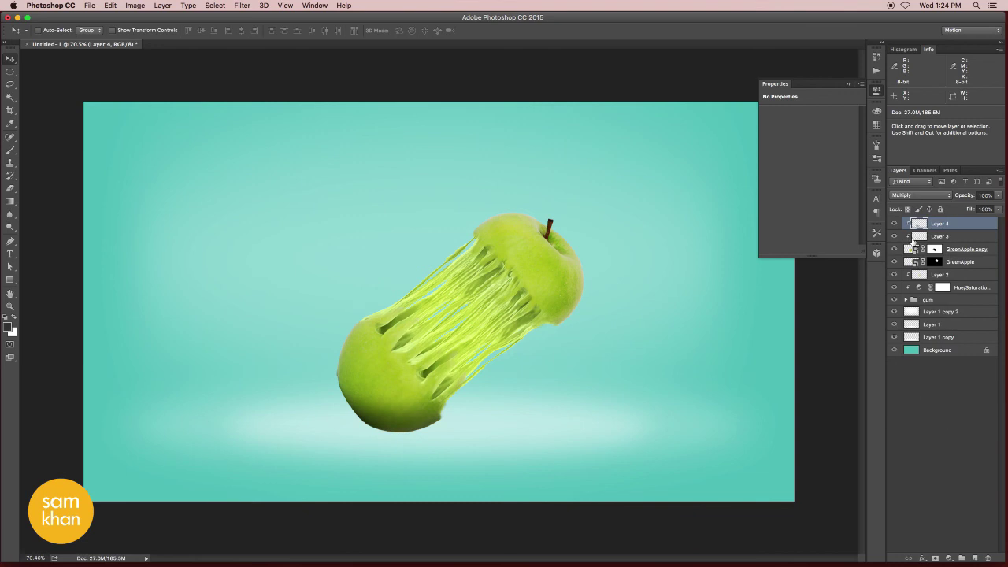
{"action": "left_click_drag", "start_coordinate": [1000, 198], "coordinate": [980, 207]}
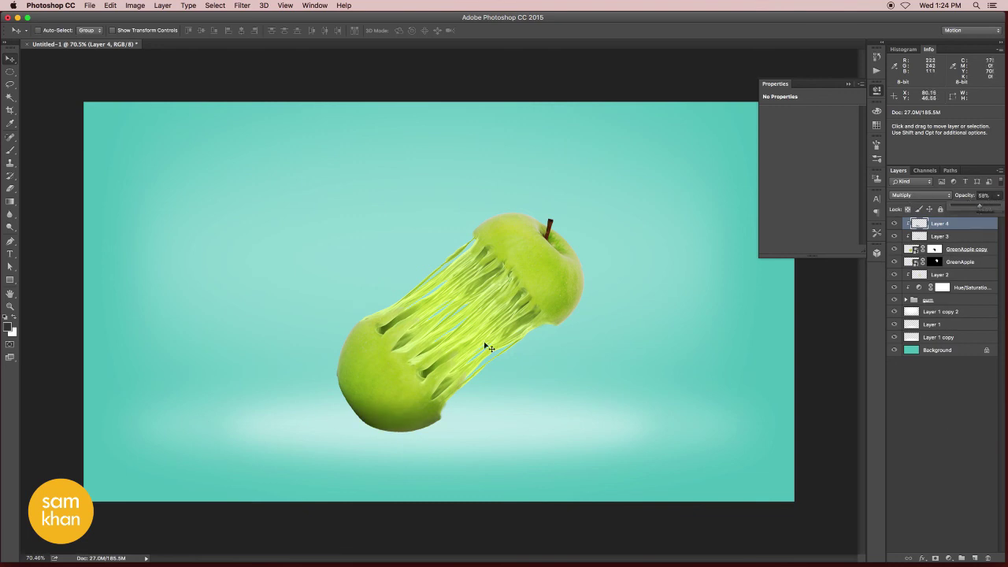
{"action": "left_click_drag", "start_coordinate": [487, 348], "coordinate": [486, 355]}
Paint a dark soft shadow on a new layer above Layer 1 copy 2, lowering its opacity
{"action": "left_click", "coordinate": [951, 311]}
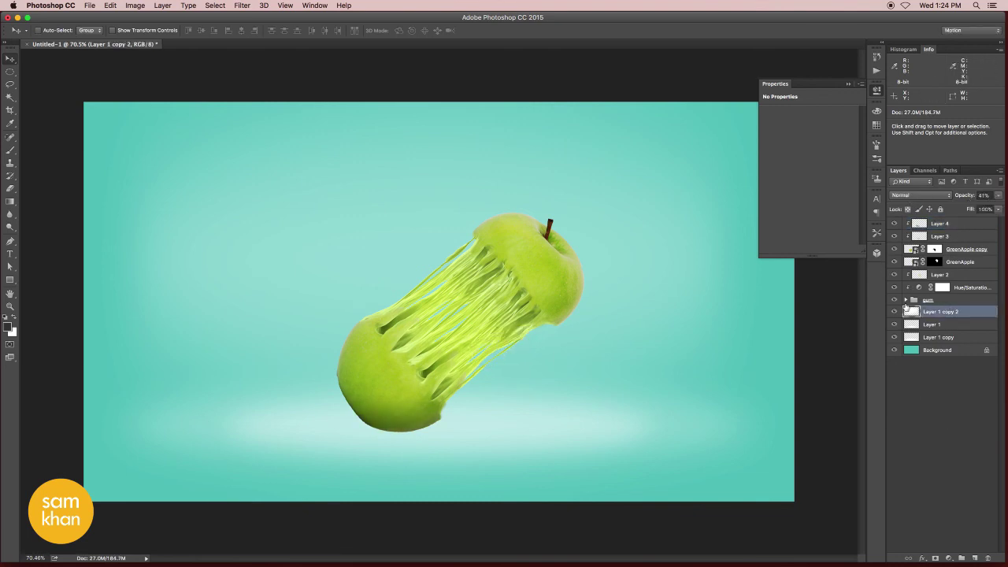
{"action": "left_click", "coordinate": [973, 558]}
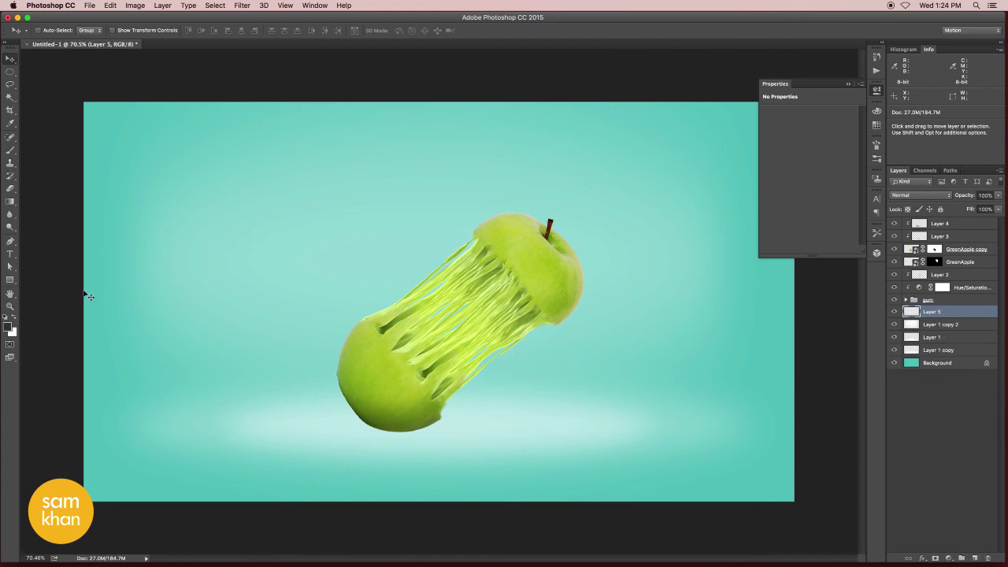
{"action": "left_click", "coordinate": [11, 151]}
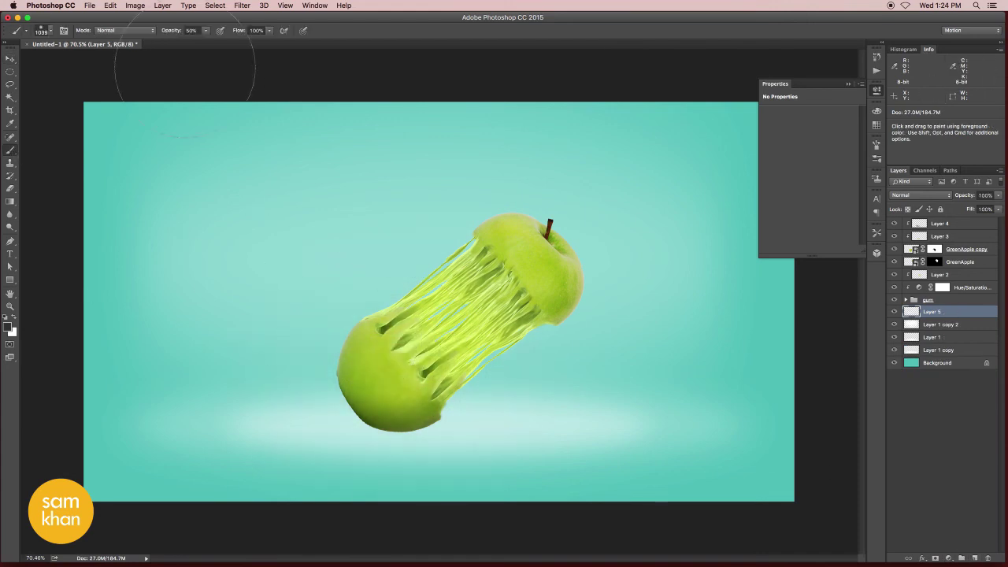
{"action": "left_click_drag", "start_coordinate": [216, 44], "coordinate": [333, 68]}
{"action": "right_click", "coordinate": [418, 268]}
{"action": "mouse_move", "coordinate": [228, 350]}
{"action": "left_mouse_down"}
{"action": "mouse_move", "coordinate": [338, 344]}
{"action": "mouse_move", "coordinate": [483, 453]}
{"action": "left_mouse_up"}
{"action": "key", "text": "v"}
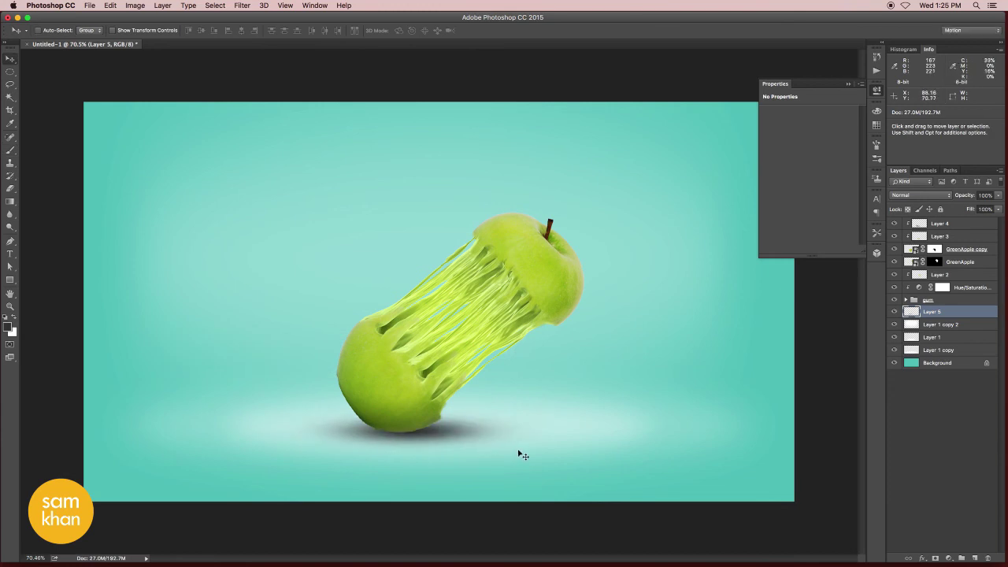
{"action": "left_click_drag", "start_coordinate": [997, 196], "coordinate": [982, 209]}
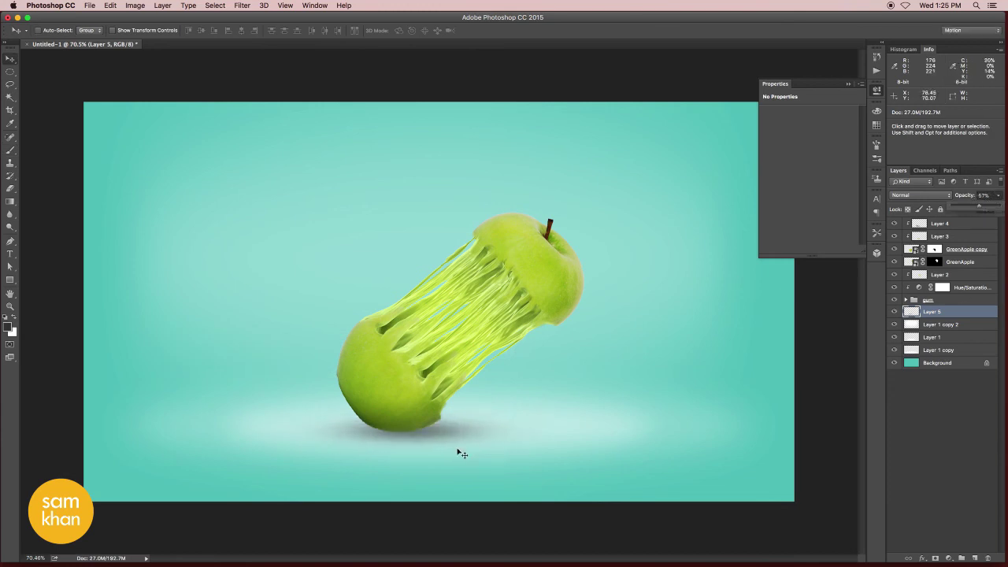
{"action": "mouse_move", "coordinate": [462, 455]}
{"action": "left_mouse_down"}
{"action": "mouse_move", "coordinate": [438, 441]}
{"action": "mouse_move", "coordinate": [457, 448]}
{"action": "left_mouse_up"}
{"action": "key", "text": "e"}
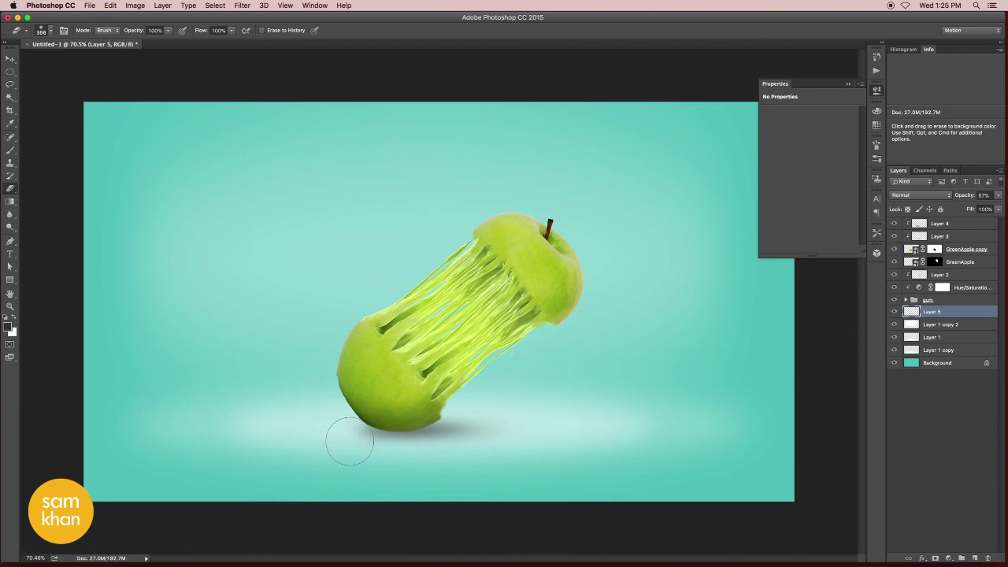
Slide the shadow to the right, then push it further right with Free Transform
{"action": "key", "text": "v"}
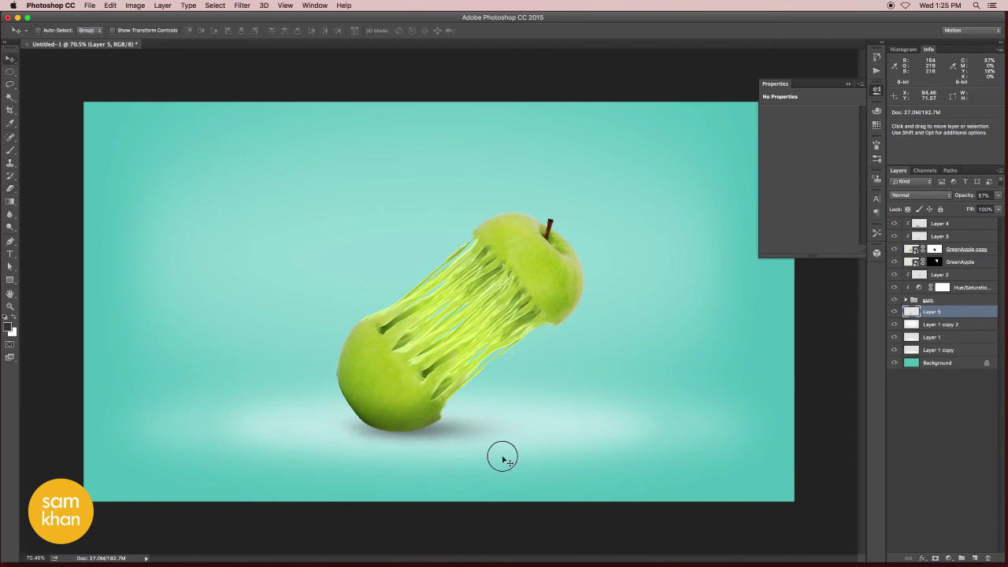
{"action": "left_click_drag", "start_coordinate": [500, 456], "coordinate": [652, 462]}
{"action": "key", "text": "ctrl+t"}
{"action": "left_click_drag", "start_coordinate": [472, 421], "coordinate": [738, 435]}
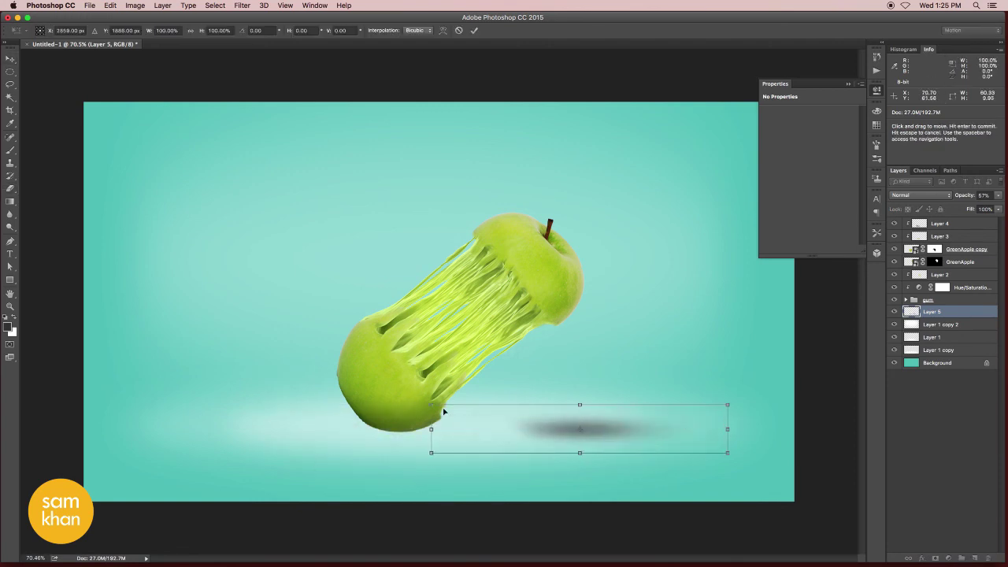
Pinch the shadow into perspective and stretch it far to the right of the apple
{"action": "left_click_drag", "start_coordinate": [428, 405], "coordinate": [431, 429]}
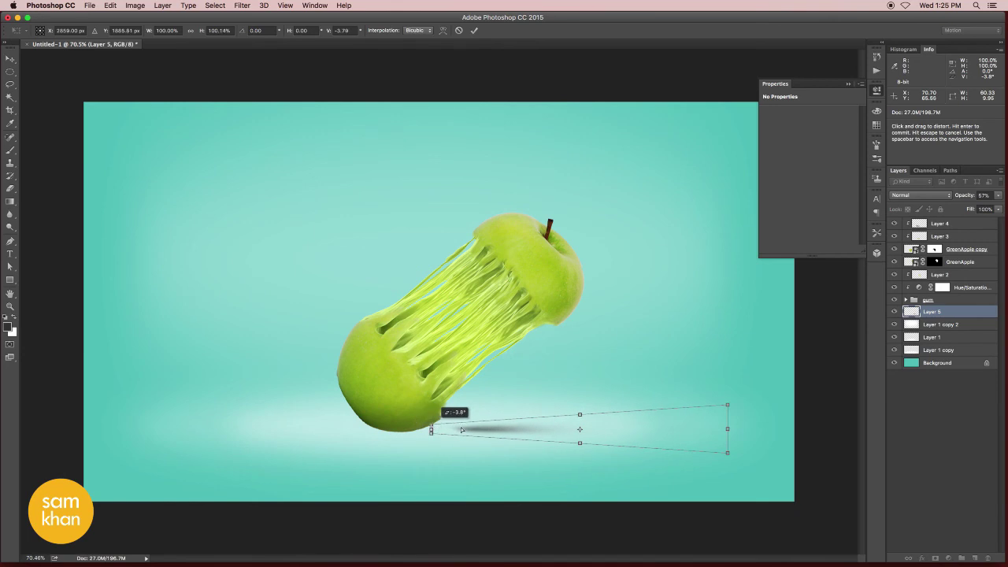
{"action": "key", "text": "Return"}
{"action": "left_click_drag", "start_coordinate": [461, 429], "coordinate": [391, 434]}
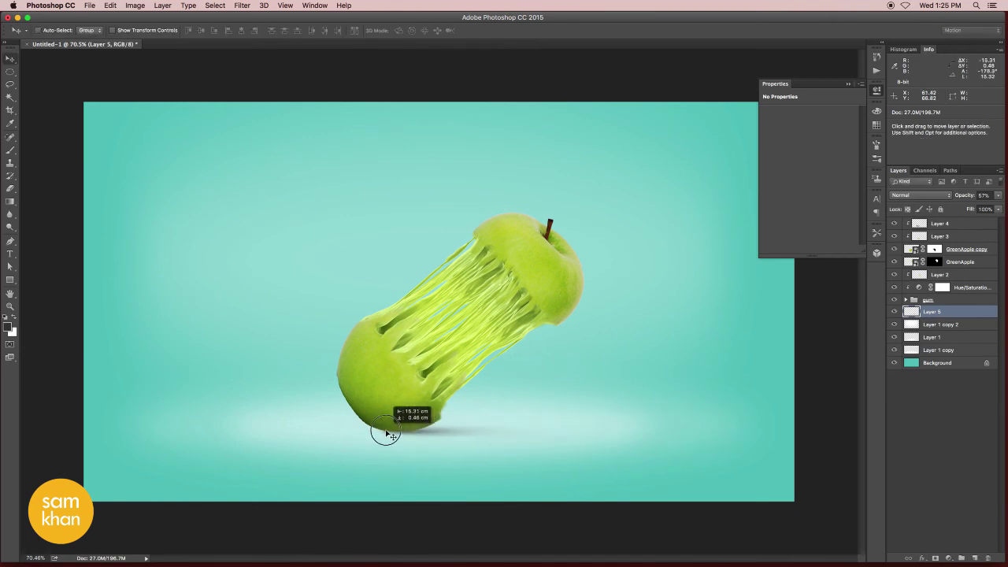
{"action": "key", "text": "ctrl+t"}
{"action": "key", "text": "ctrl+minus"}
{"action": "left_click_drag", "start_coordinate": [546, 365], "coordinate": [744, 366]}
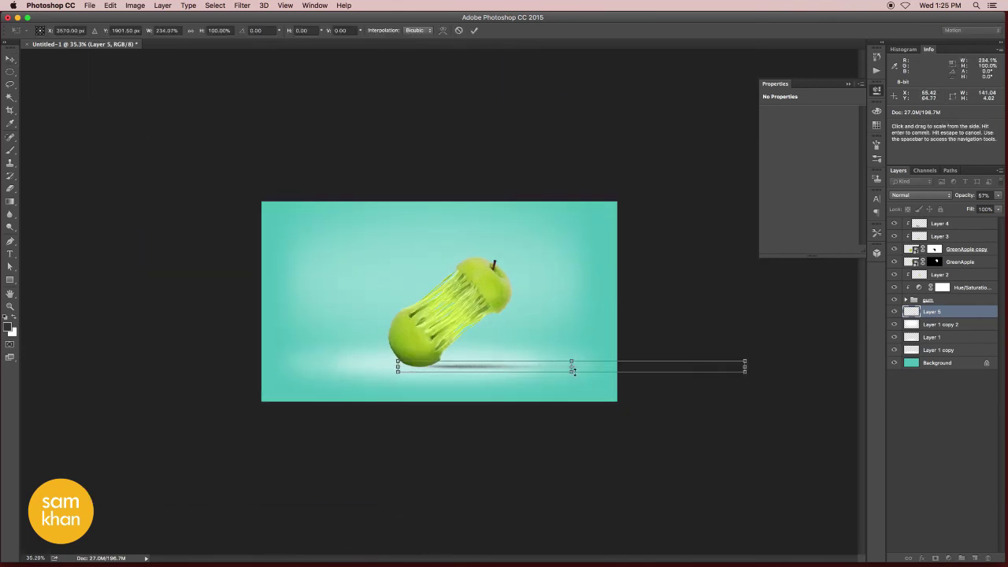
{"action": "mouse_move", "coordinate": [574, 370]}
{"action": "left_mouse_down"}
{"action": "mouse_move", "coordinate": [574, 381]}
{"action": "mouse_move", "coordinate": [520, 364]}
{"action": "left_mouse_up"}
{"action": "key", "text": "Return"}
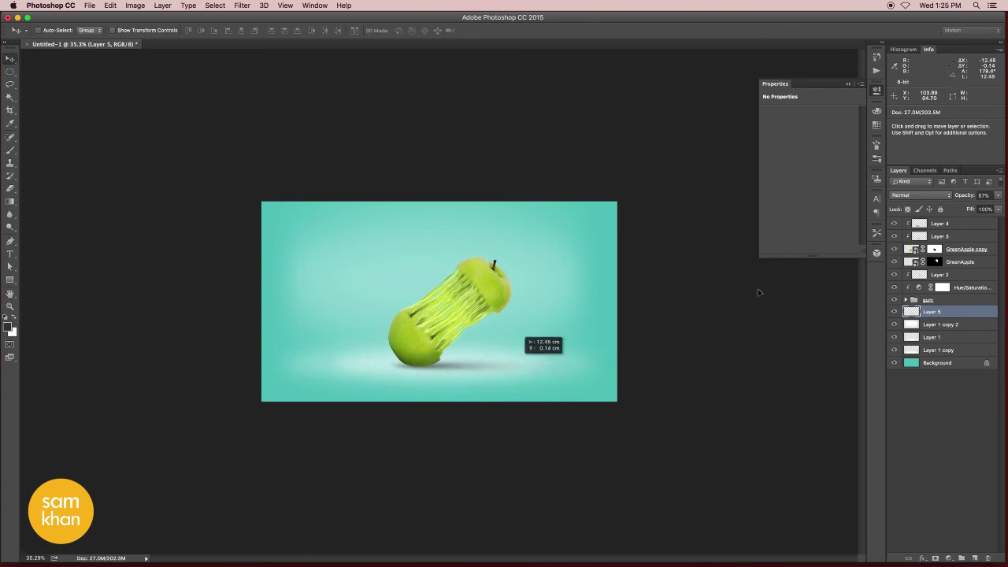
Blend the shadow layer as Multiply, nudge it lower right, and reposition it in the layer stack
{"action": "left_click", "coordinate": [919, 195]}
{"action": "left_click", "coordinate": [905, 222]}
{"action": "left_click", "coordinate": [490, 362]}
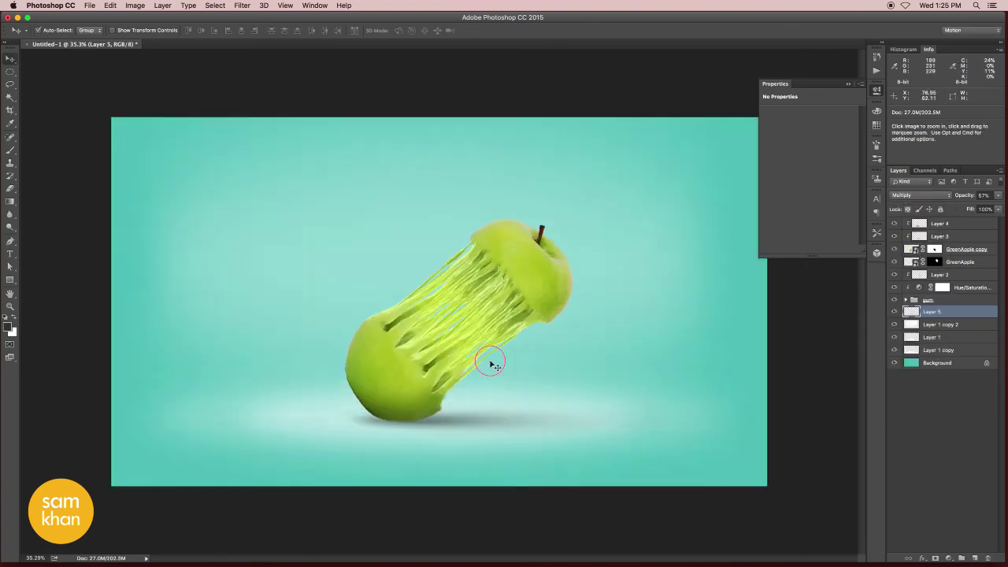
{"action": "left_click_drag", "start_coordinate": [490, 364], "coordinate": [533, 400]}
{"action": "key", "text": "ctrl+shift+bracketright"}
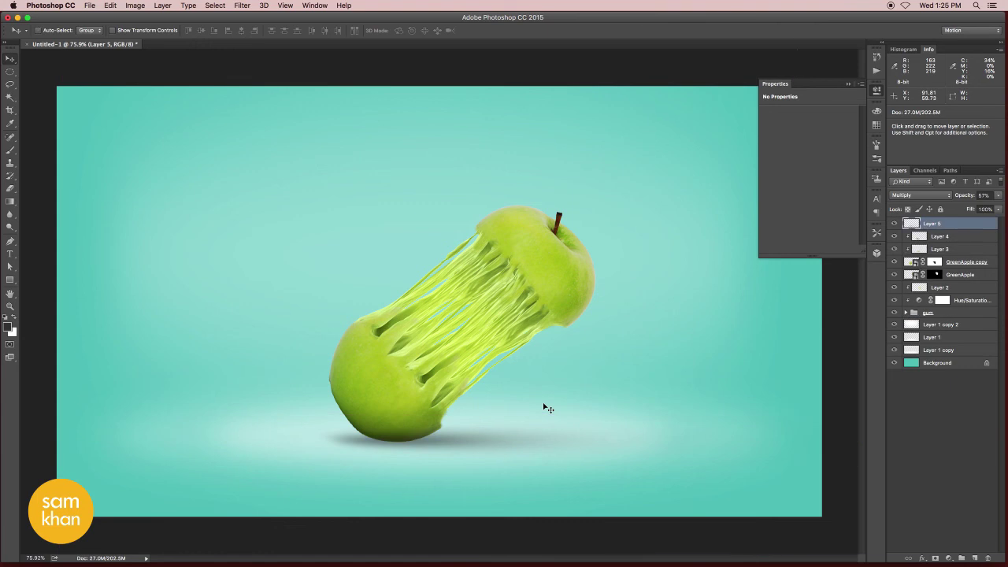
{"action": "left_click_drag", "start_coordinate": [937, 223], "coordinate": [936, 318]}
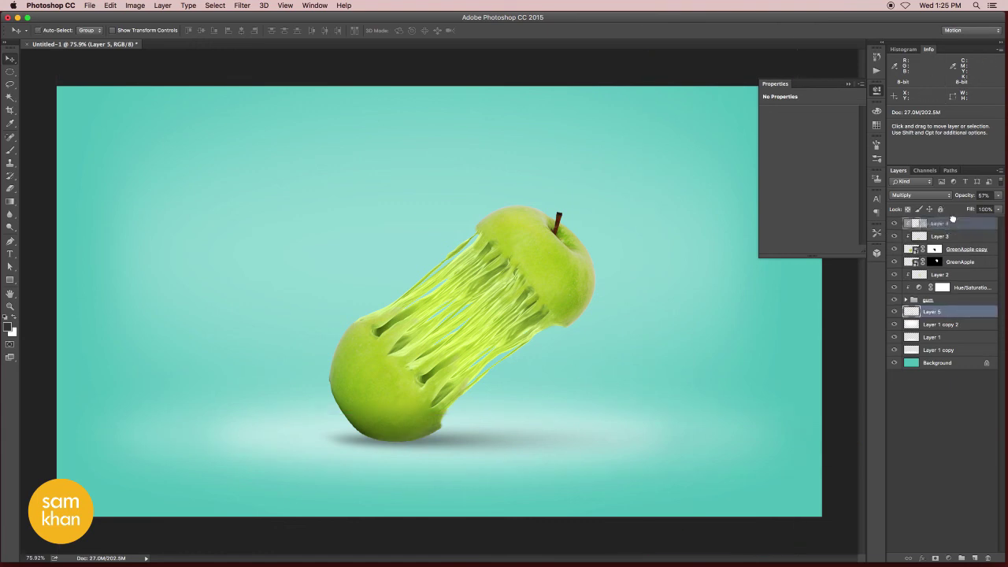
{"action": "mouse_move", "coordinate": [953, 219]}
{"action": "left_mouse_down"}
{"action": "mouse_move", "coordinate": [970, 208]}
{"action": "mouse_move", "coordinate": [976, 556]}
{"action": "left_mouse_up"}
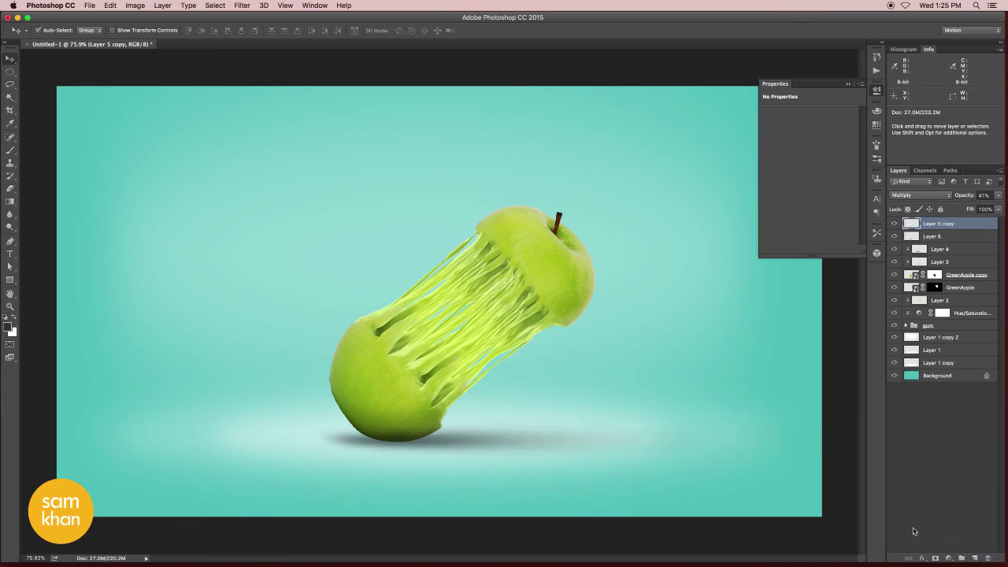
Make a wider, taller shadow copy shifted right, faded to 8% opacity, then reselect Layer 5
{"action": "key", "text": "ctrl+t"}
{"action": "key", "text": "ctrl+minus"}
{"action": "left_click_drag", "start_coordinate": [567, 405], "coordinate": [568, 421]}
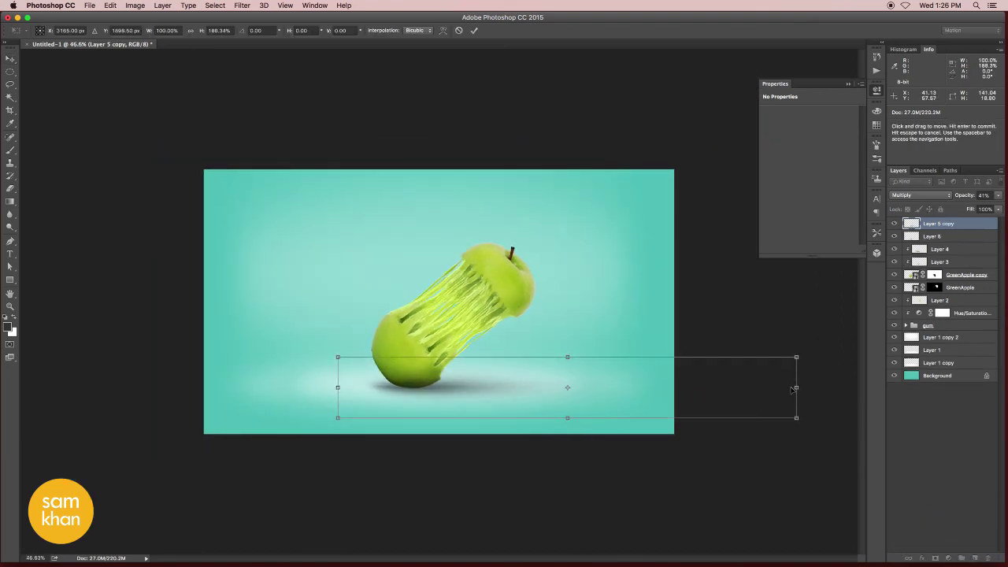
{"action": "left_click_drag", "start_coordinate": [796, 386], "coordinate": [924, 387]}
{"action": "left_click_drag", "start_coordinate": [634, 405], "coordinate": [692, 400]}
{"action": "key", "text": "Return"}
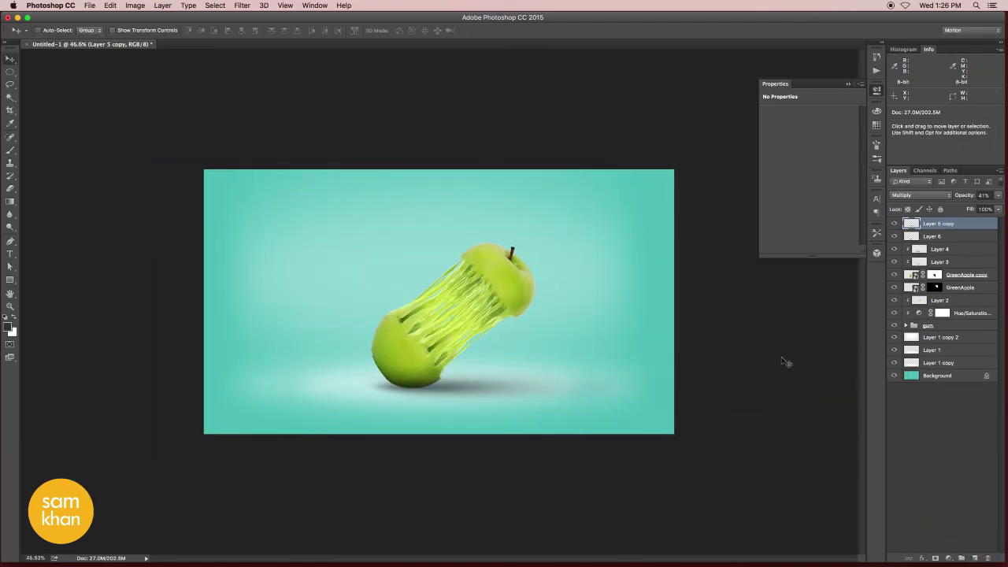
{"action": "mouse_move", "coordinate": [965, 207]}
{"action": "left_mouse_down"}
{"action": "mouse_move", "coordinate": [952, 209]}
{"action": "mouse_move", "coordinate": [963, 208]}
{"action": "left_mouse_up"}
{"action": "left_click", "coordinate": [960, 235]}
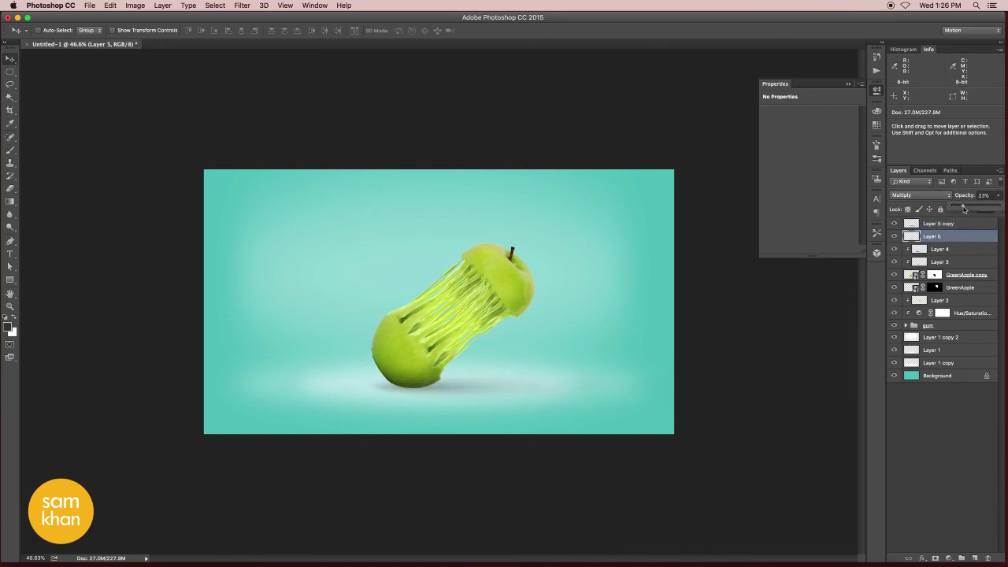
{"action": "scroll", "coordinate": [686, 323], "scroll_direction": "up", "scroll_amount": 2}
{"action": "left_click", "coordinate": [876, 96]}
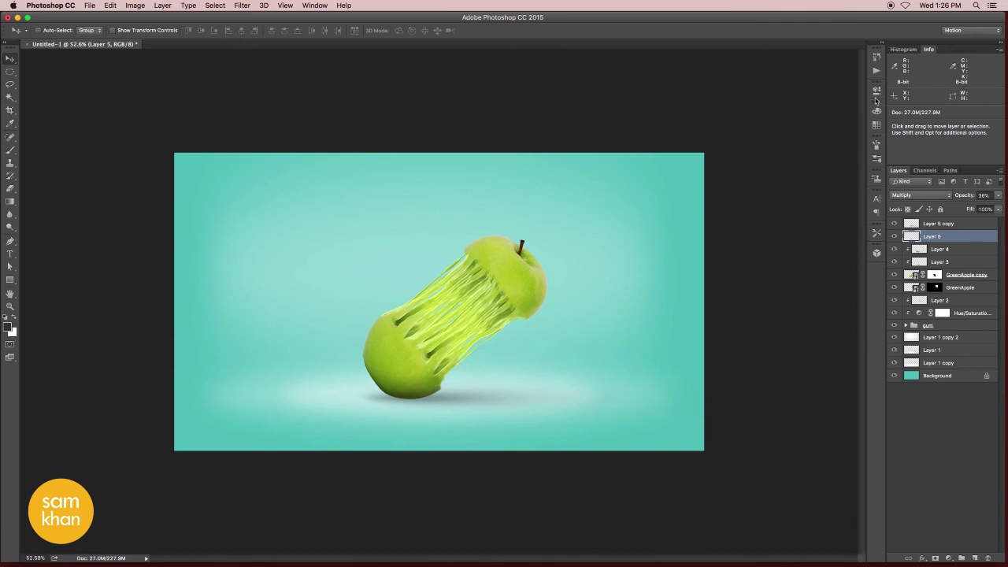
{"action": "scroll", "coordinate": [723, 273], "scroll_direction": "up", "scroll_amount": 4}
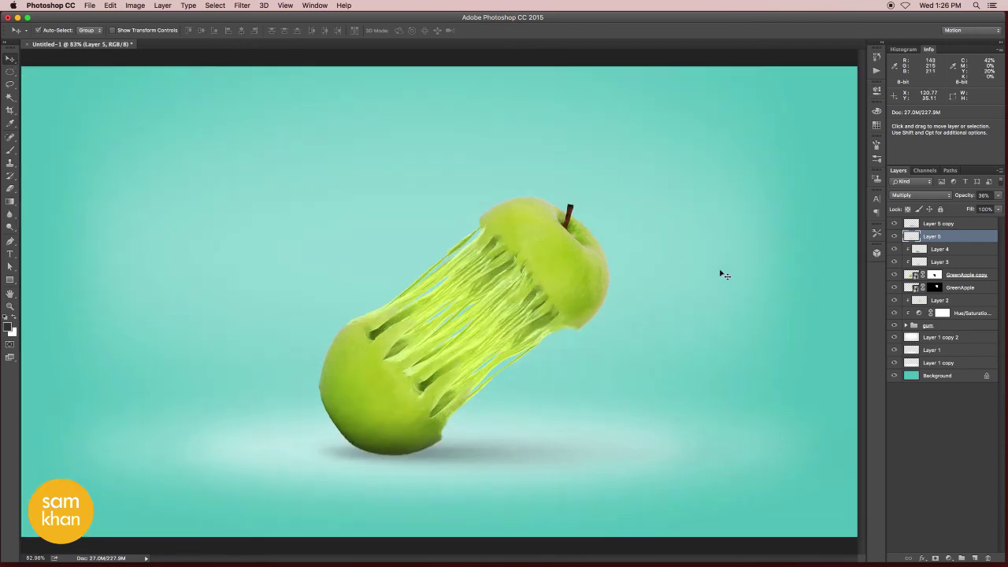
Duplicate all layers from Background to Layer 5 copy and merge the duplicates into one layer
{"action": "double_click", "coordinate": [945, 376]}
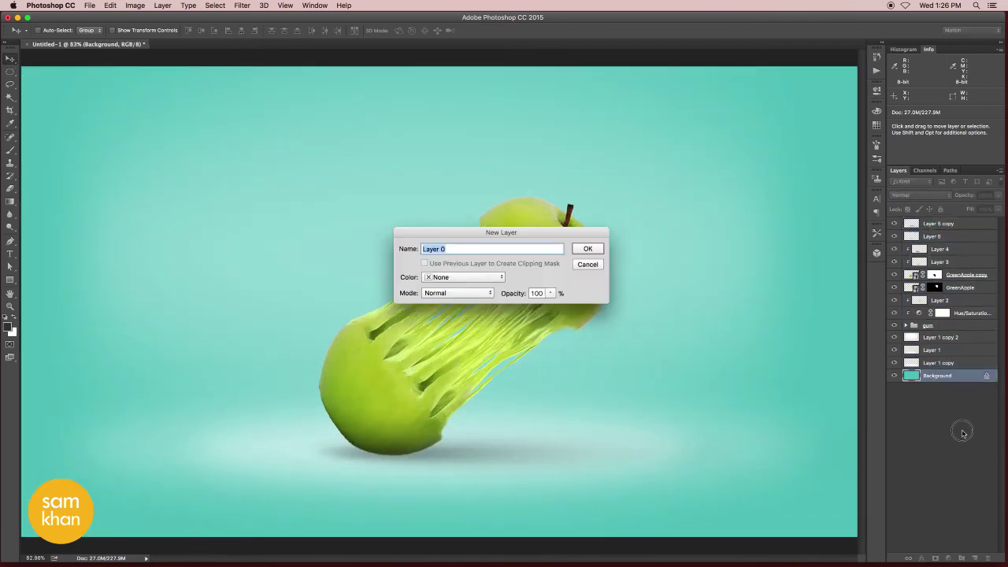
{"action": "left_click", "coordinate": [590, 263]}
{"action": "double_click", "coordinate": [939, 363]}
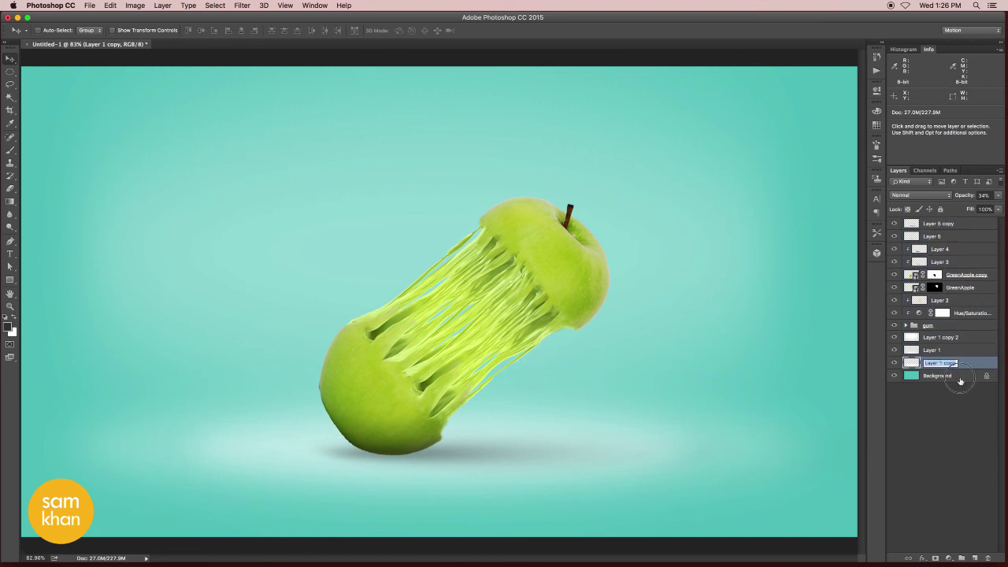
{"action": "left_click", "coordinate": [960, 379]}
{"action": "left_click", "coordinate": [953, 224], "text": "shift"}
{"action": "left_click_drag", "start_coordinate": [960, 378], "coordinate": [975, 556]}
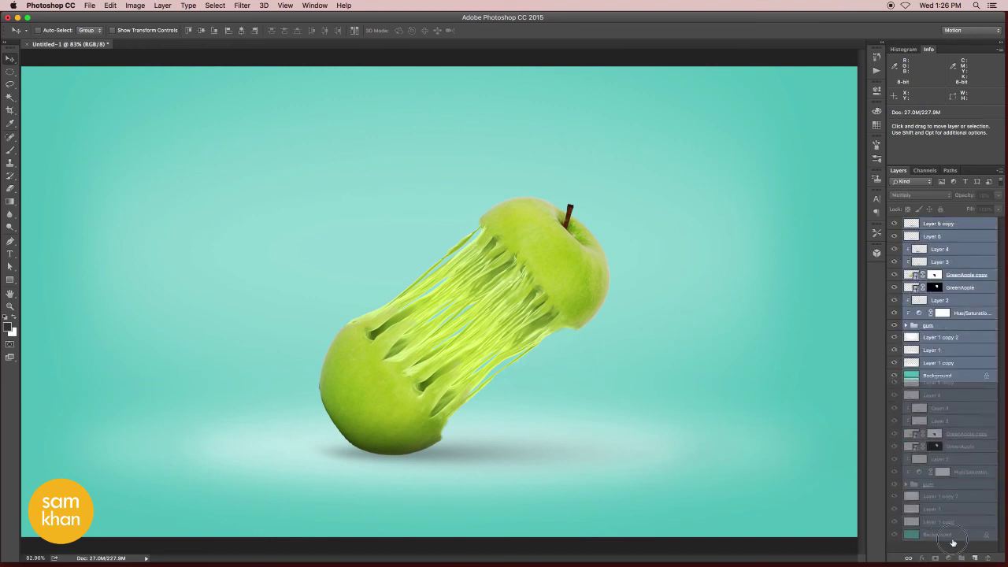
{"action": "left_click", "coordinate": [1000, 170]}
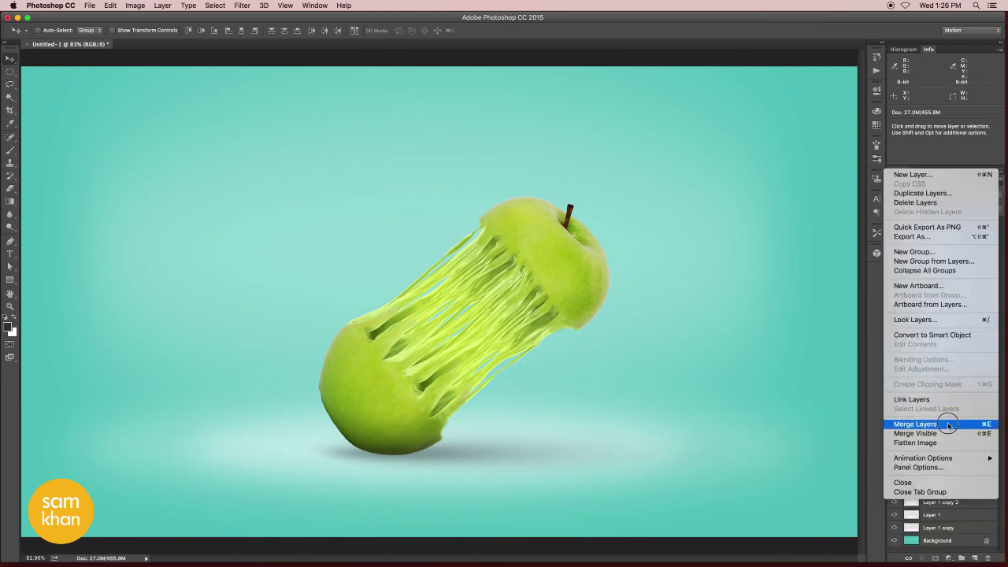
{"action": "left_click", "coordinate": [913, 418]}
Apply a Camera Raw Filter with Clarity +14, Whites +43 and a slightly cooler temperature
{"action": "left_click", "coordinate": [215, 5]}
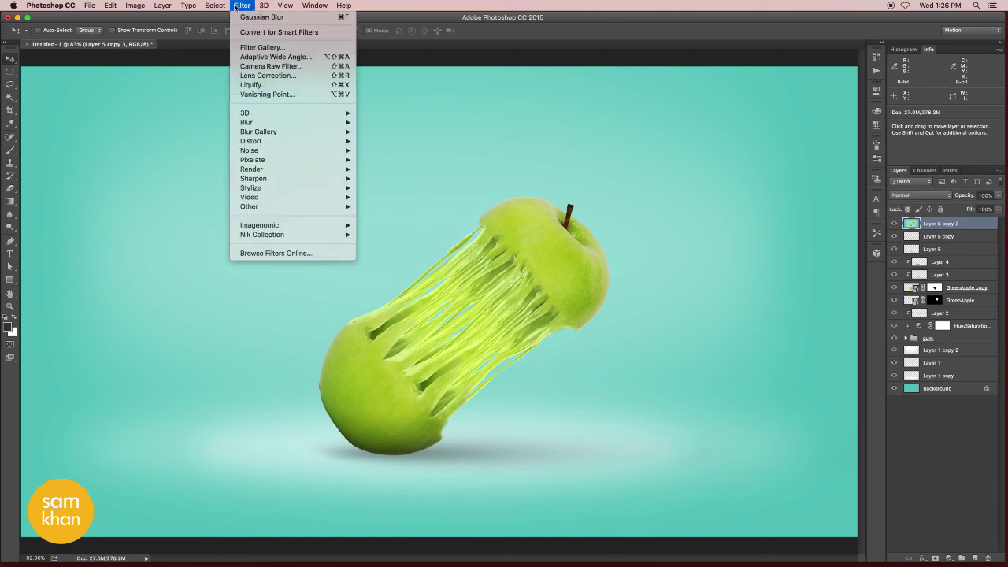
{"action": "left_click", "coordinate": [329, 69]}
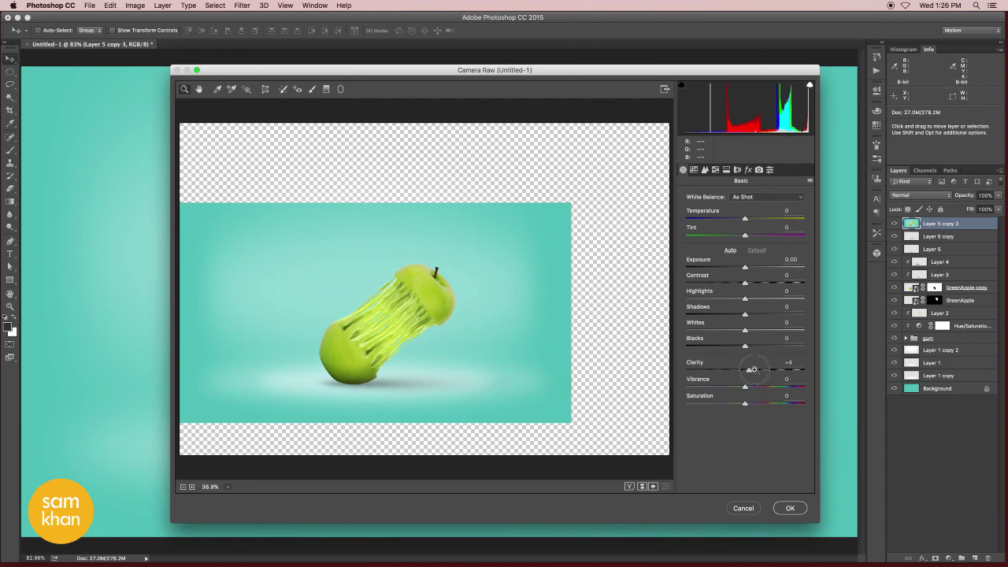
{"action": "mouse_move", "coordinate": [754, 369]}
{"action": "left_mouse_down"}
{"action": "mouse_move", "coordinate": [773, 330]}
{"action": "mouse_move", "coordinate": [756, 314]}
{"action": "mouse_move", "coordinate": [770, 283]}
{"action": "mouse_move", "coordinate": [760, 298]}
{"action": "mouse_move", "coordinate": [746, 274]}
{"action": "left_mouse_up"}
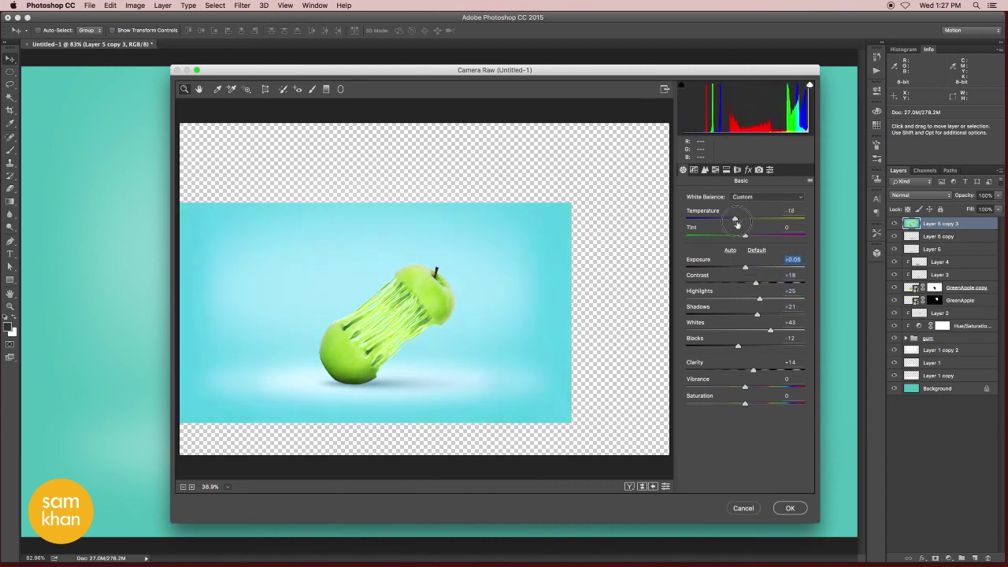
{"action": "left_click_drag", "start_coordinate": [746, 220], "coordinate": [743, 224]}
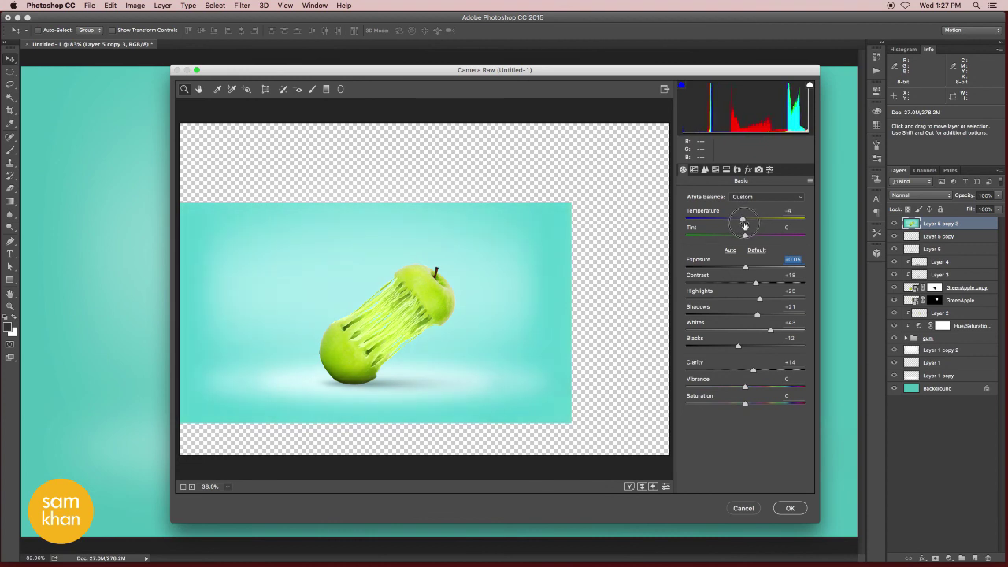
{"action": "left_click", "coordinate": [789, 507]}
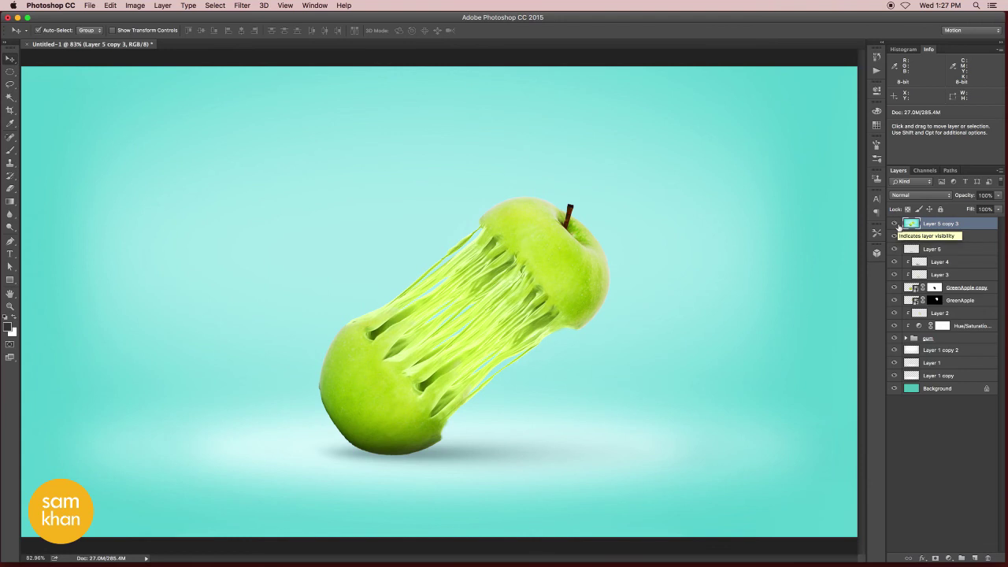
Hide the toolbar, options bar and panels with Tab to view the graded composite alone
{"action": "key", "text": "Tab"}
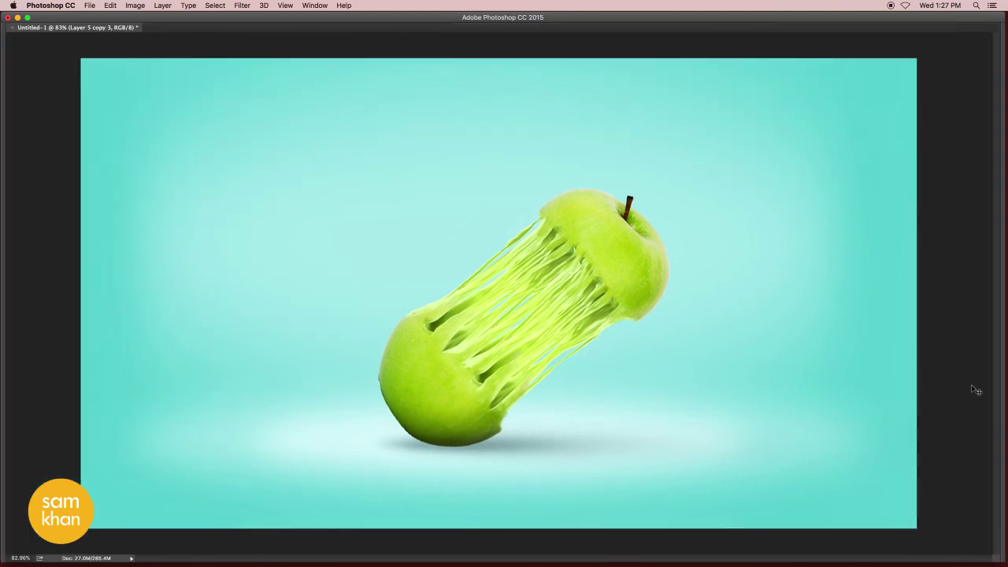